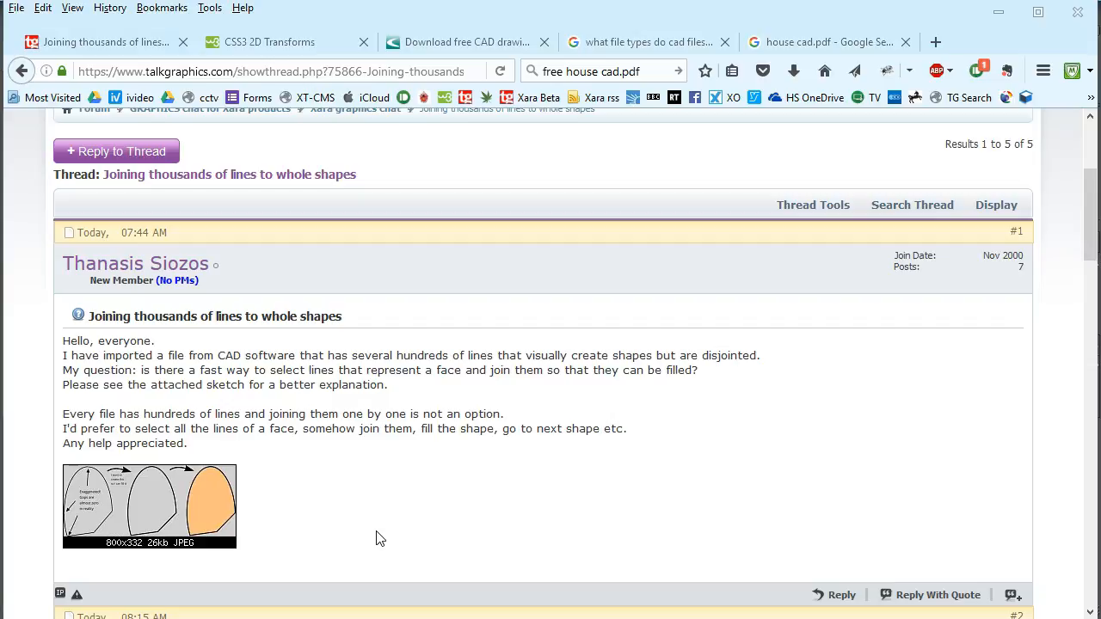
View the example sketch attached to the forum post and switch to Xara Designer Pro X
click(203, 515)
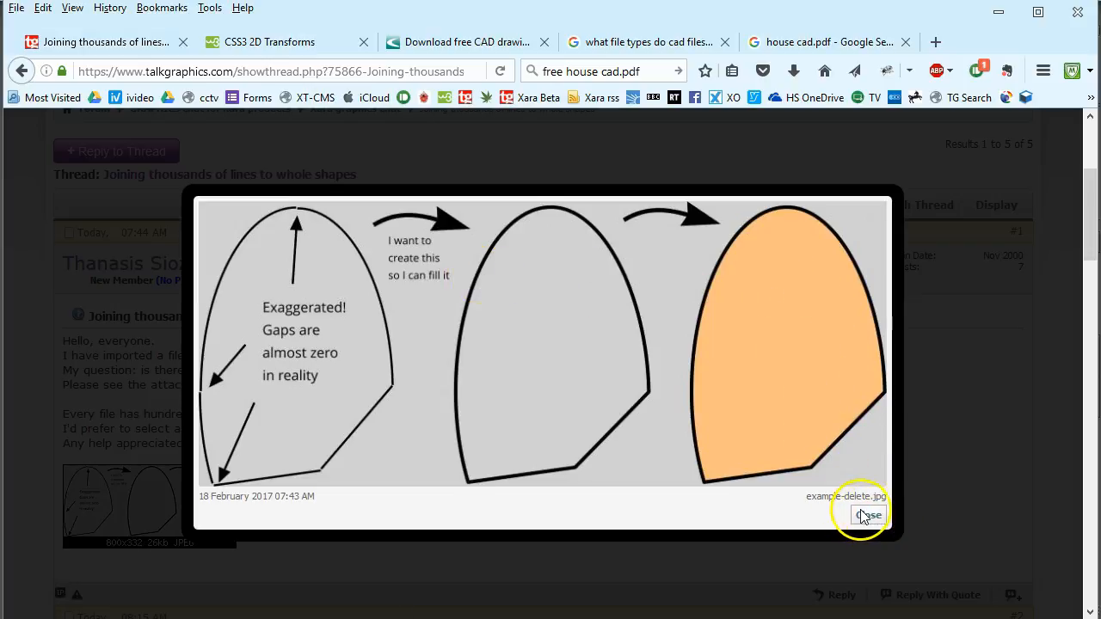
click(1000, 13)
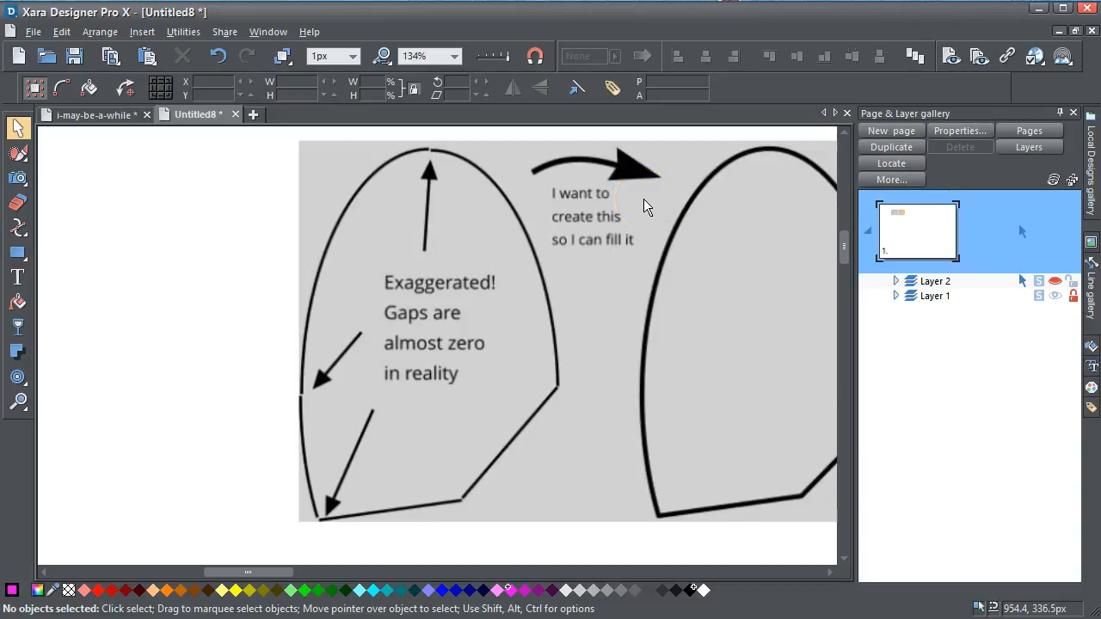
Show the traced coloured lines on Layer 2 and hide the reference sketch on Layer 1
click(1057, 284)
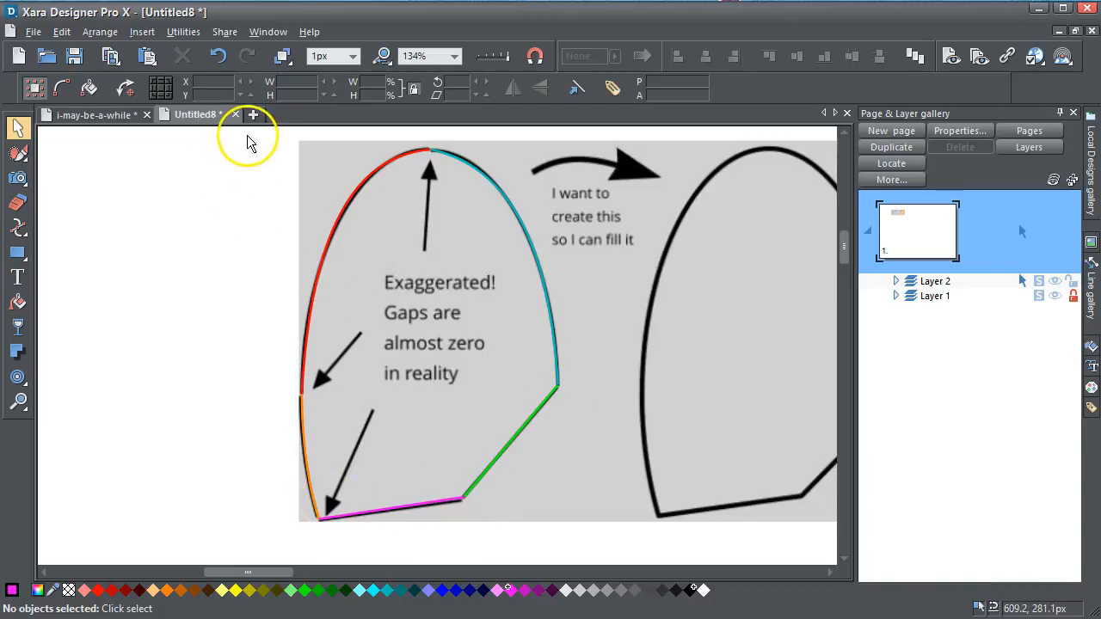
drag(259, 144, 602, 547)
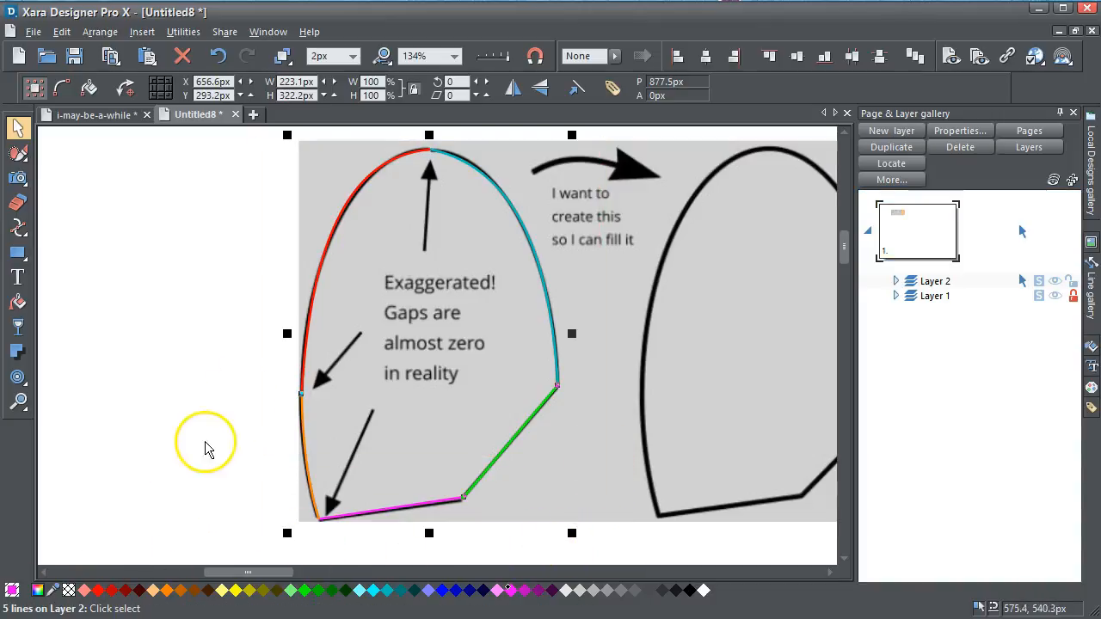
click(223, 338)
click(372, 204)
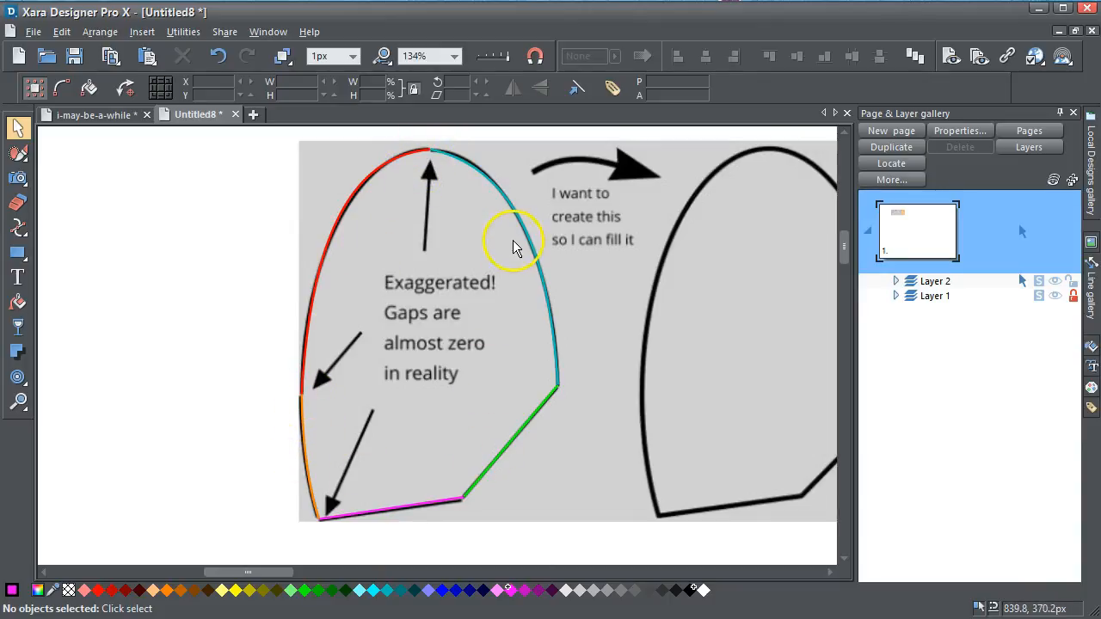
click(1055, 296)
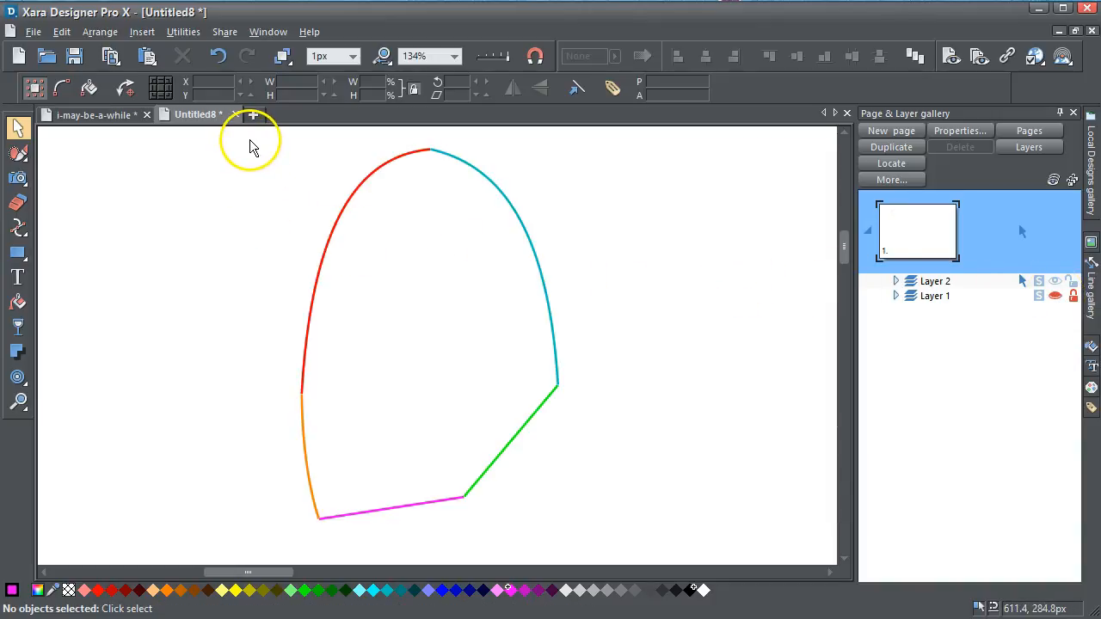
Examine the joints between the red and blue lines and between the red and orange lines for gaps
drag(250, 139, 622, 546)
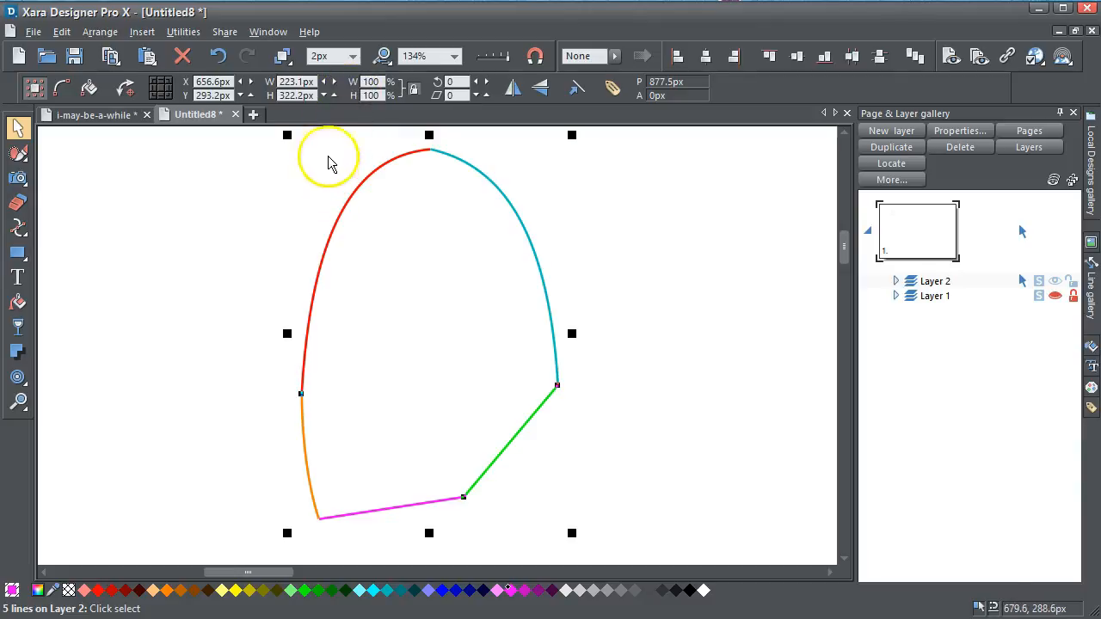
click(22, 404)
drag(423, 148, 442, 166)
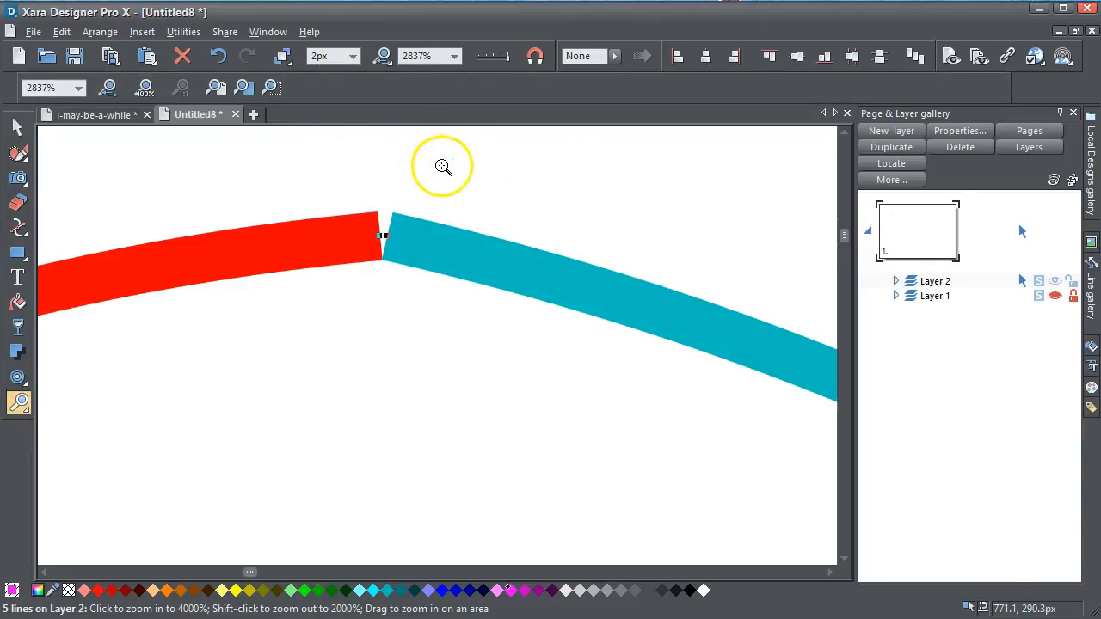
click(381, 60)
drag(294, 388, 327, 405)
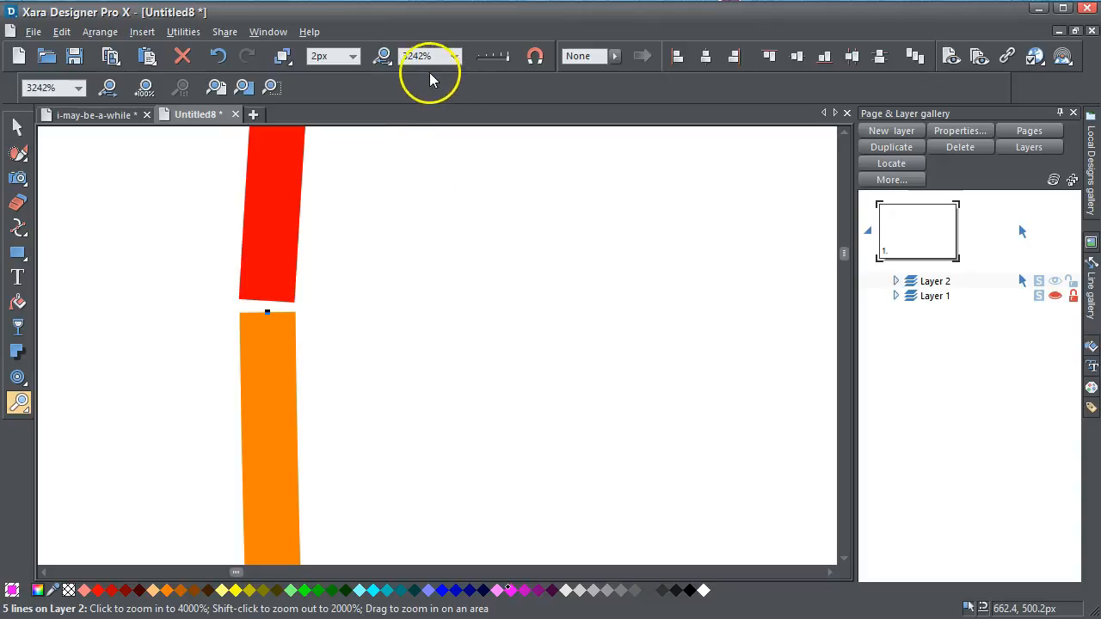
click(383, 59)
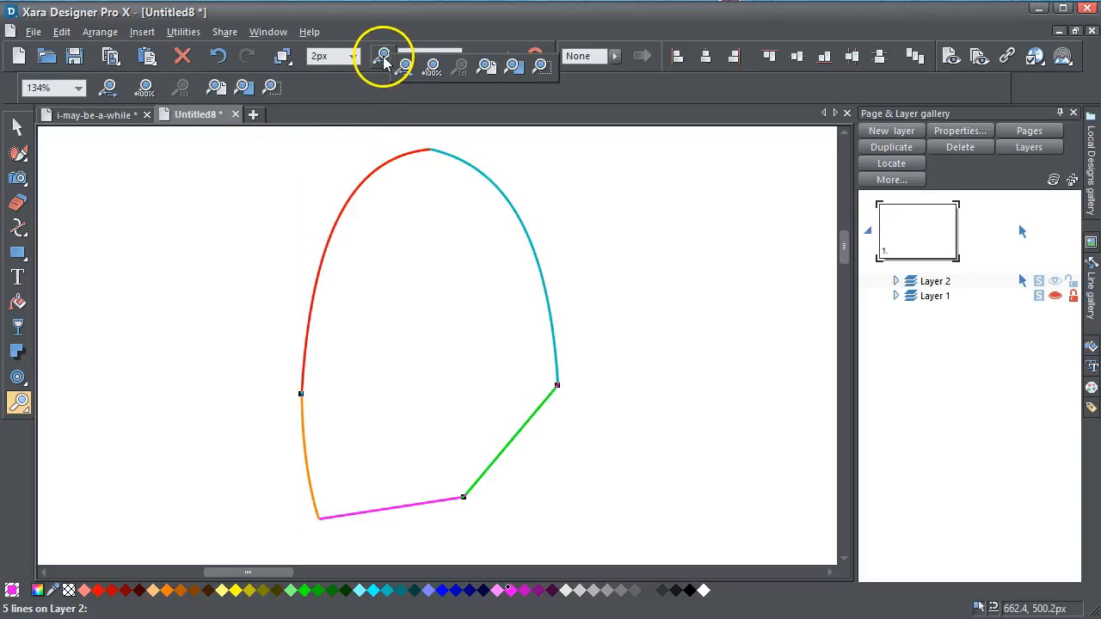
click(17, 127)
click(226, 191)
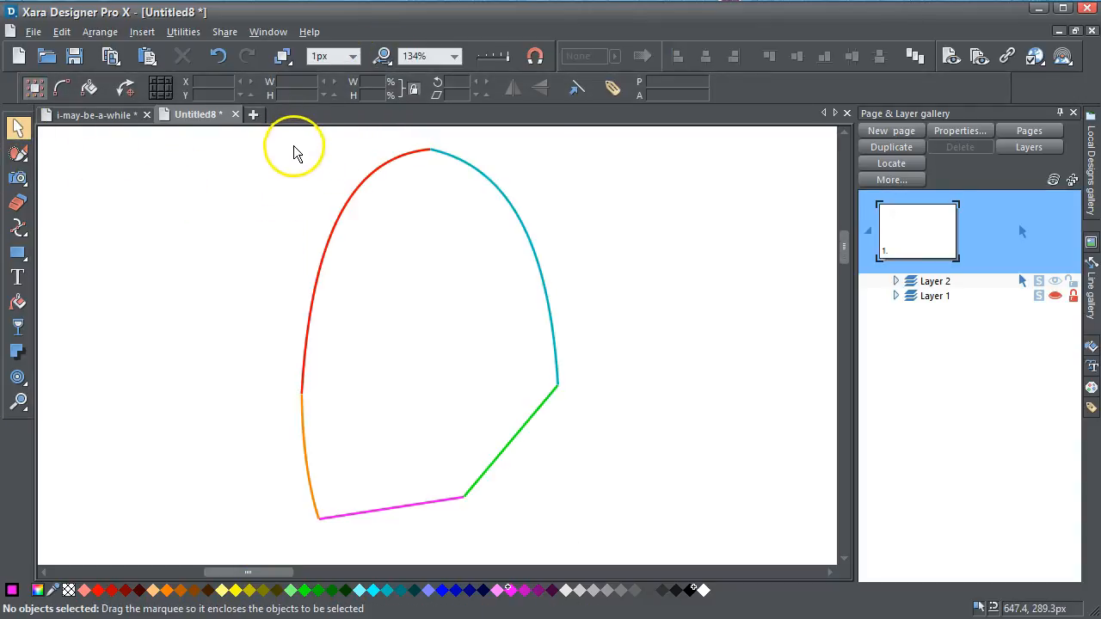
Select all five lines of the outline and convert them to shapes with Convert Line to Shape
drag(287, 140, 587, 529)
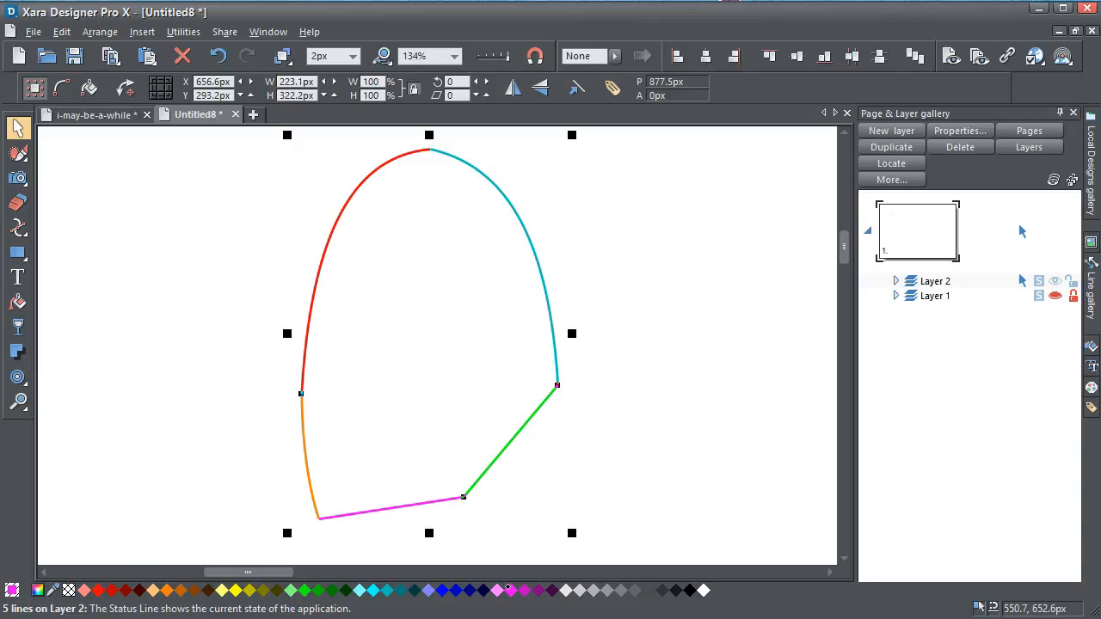
click(98, 32)
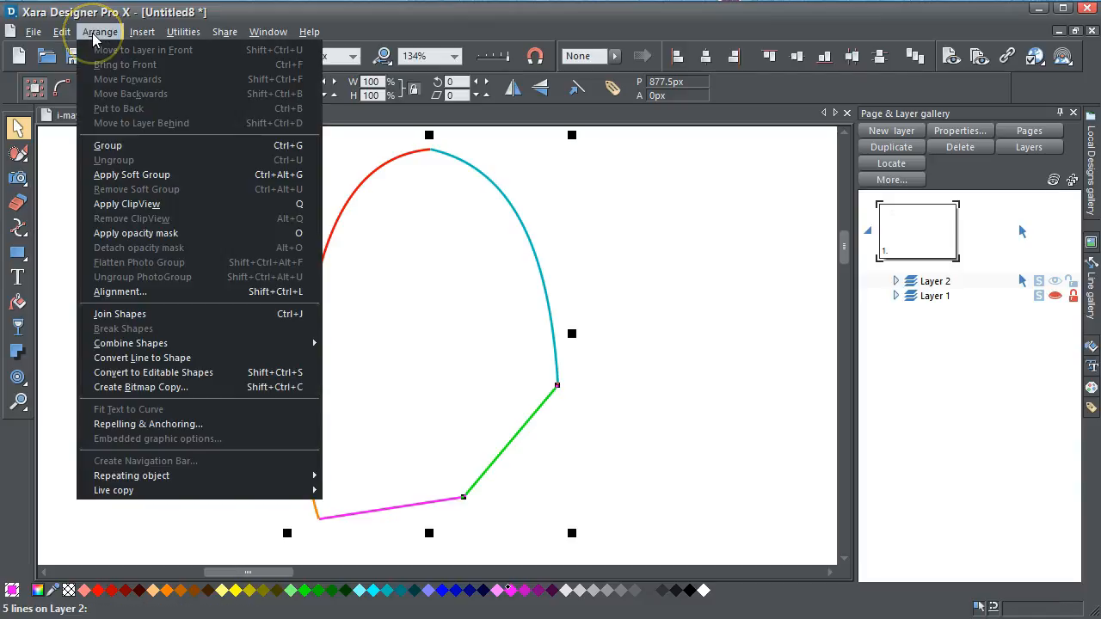
click(126, 360)
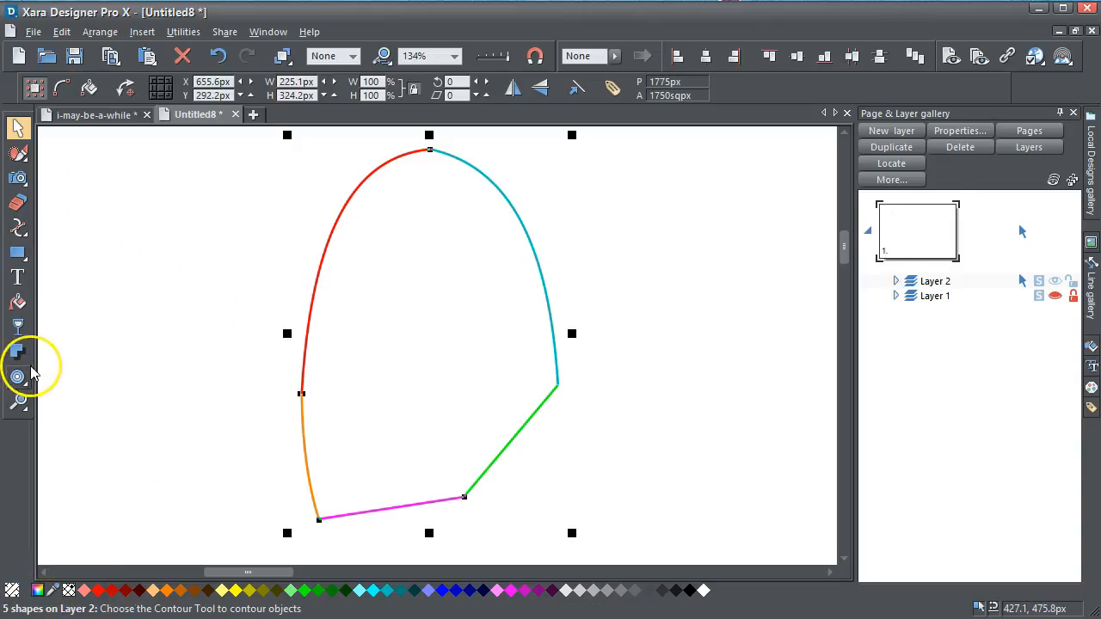
Set the contour join type to mitred for the five selected shapes
mouse_move(19, 379)
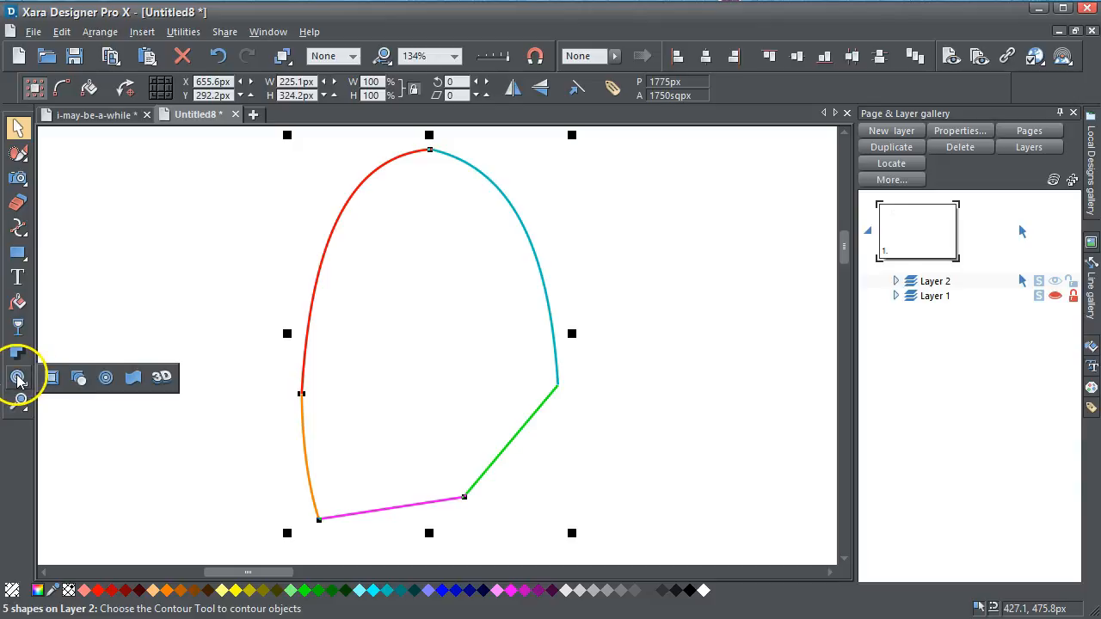
click(106, 379)
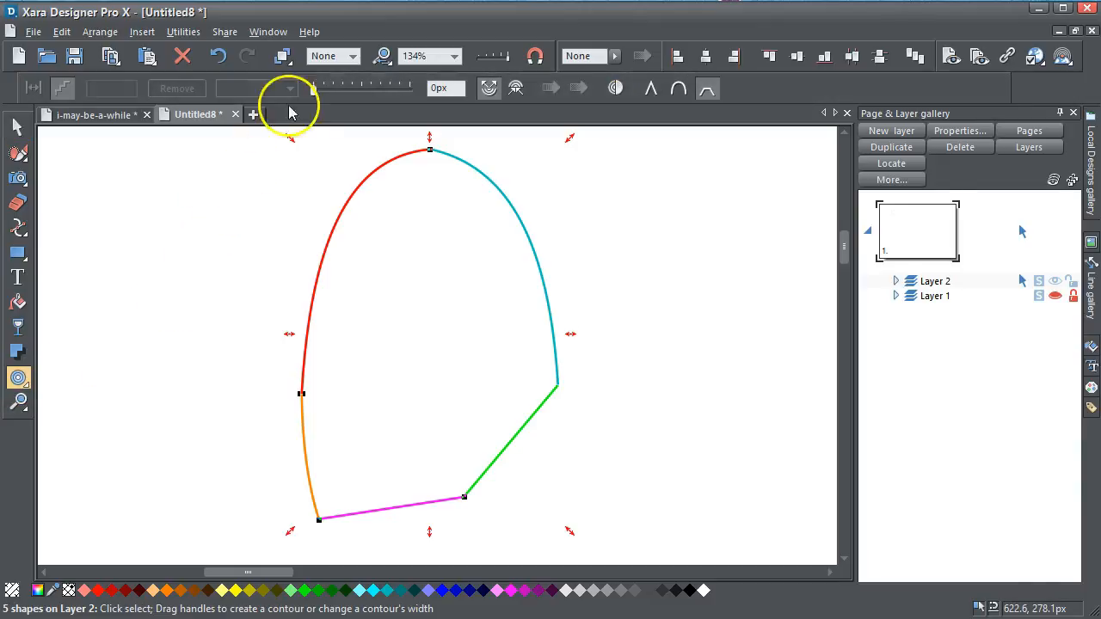
drag(437, 87, 425, 88)
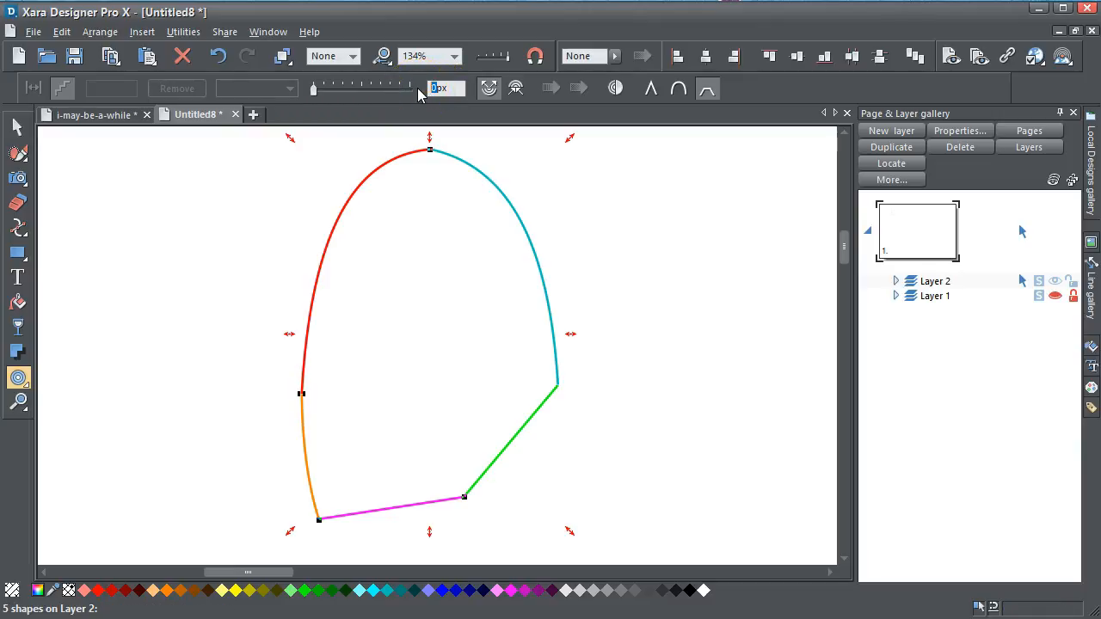
click(534, 101)
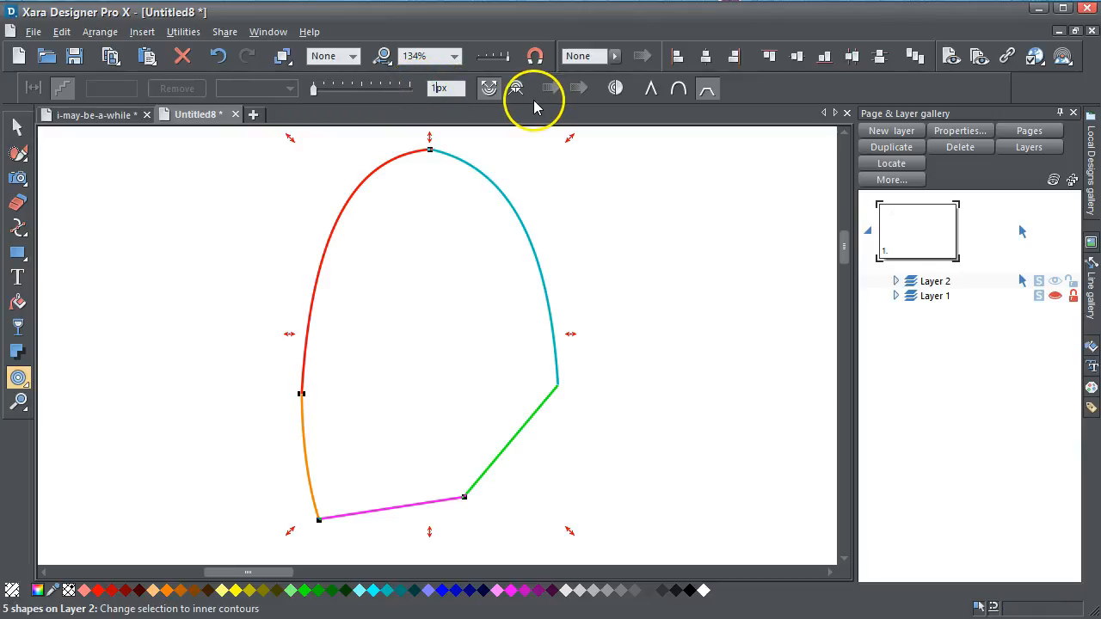
click(651, 91)
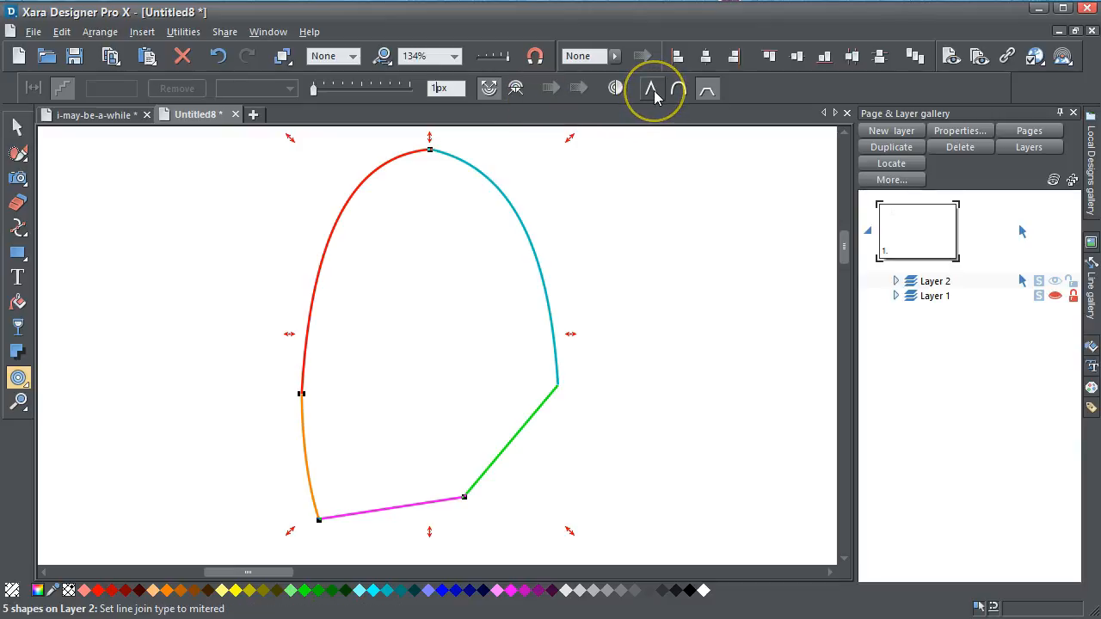
click(654, 93)
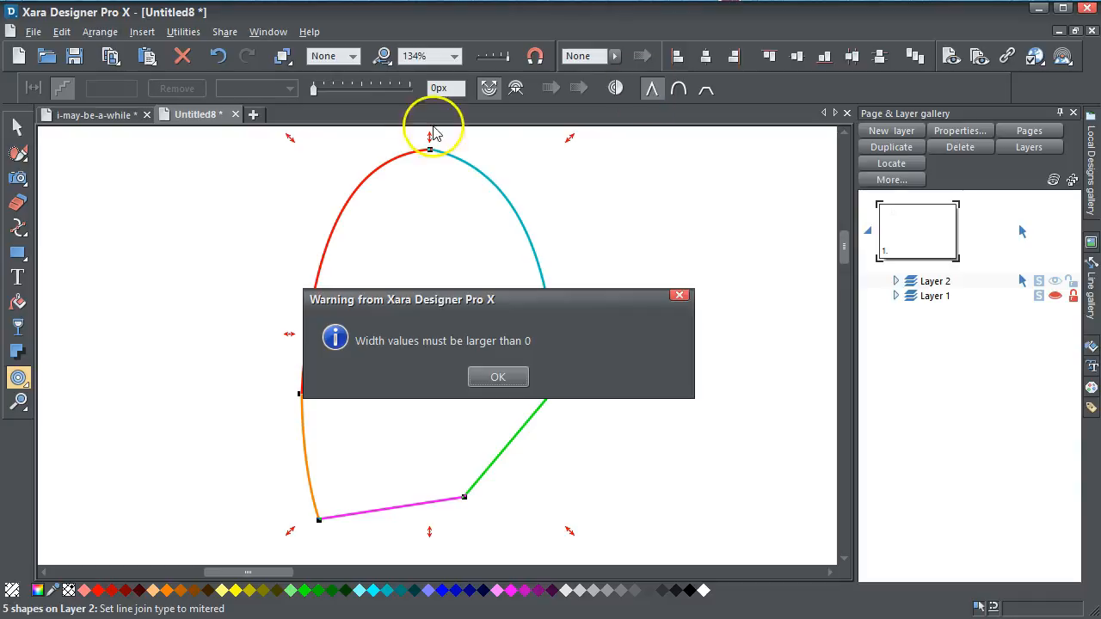
click(501, 377)
Apply a 1 px outer contour to the five shapes and insert the contour as editable paths
drag(439, 87, 422, 88)
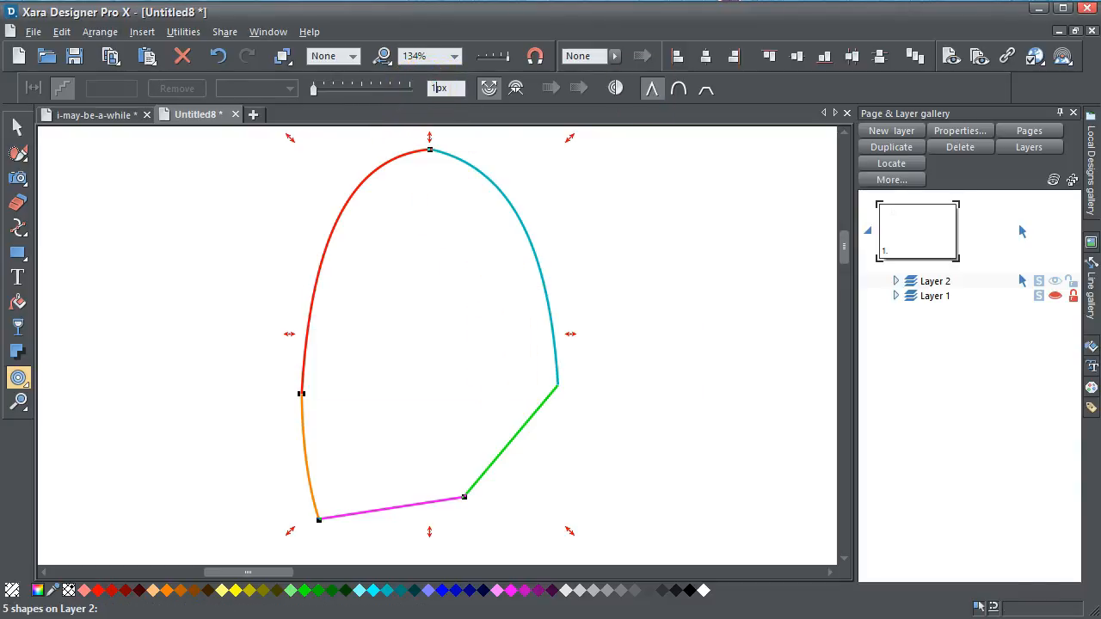
key(Return)
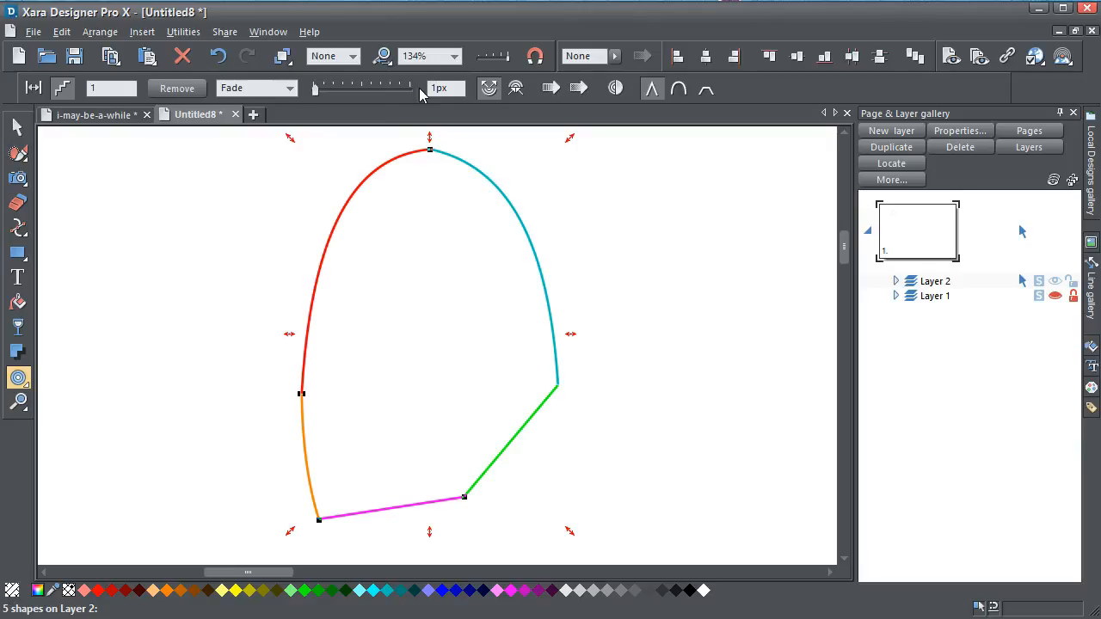
click(393, 121)
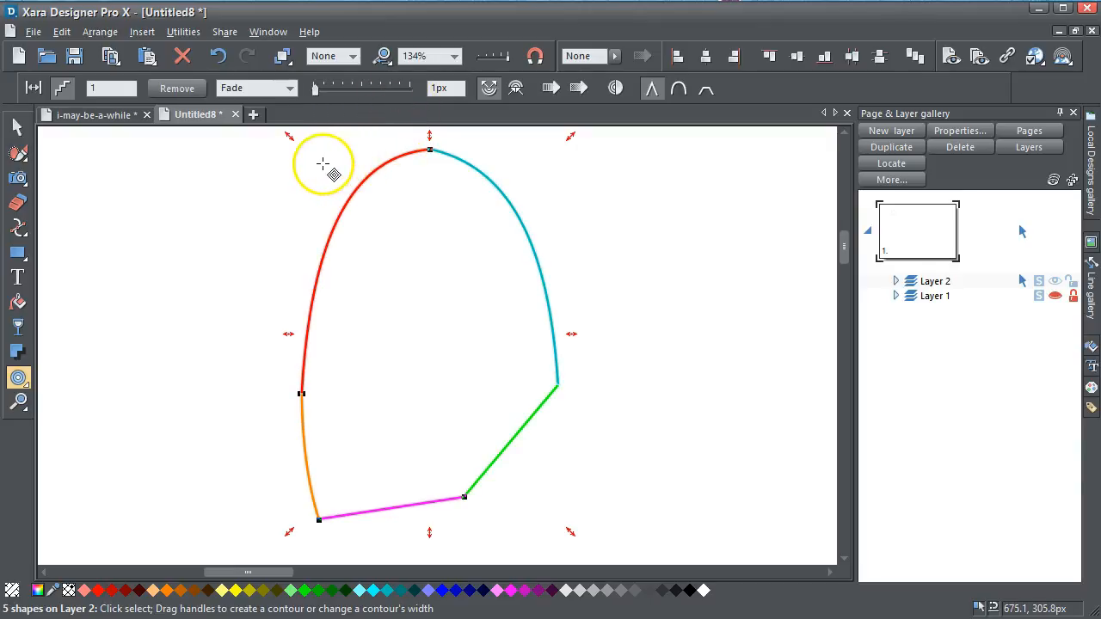
click(616, 89)
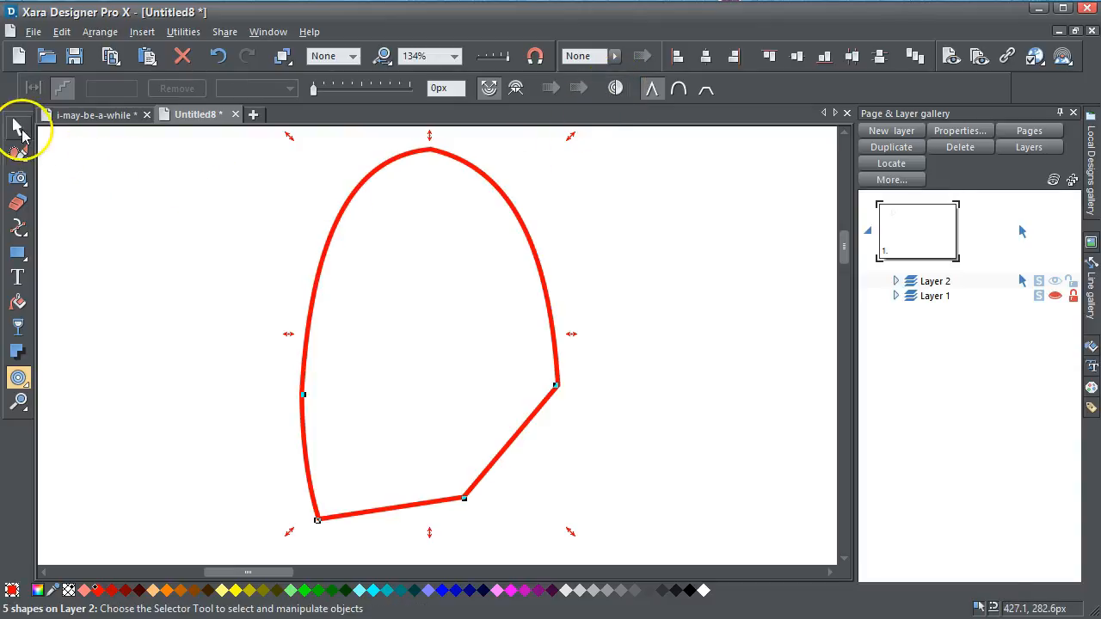
Select all five thickened shapes and merge them into a single shape with Add Shapes
click(19, 129)
click(118, 167)
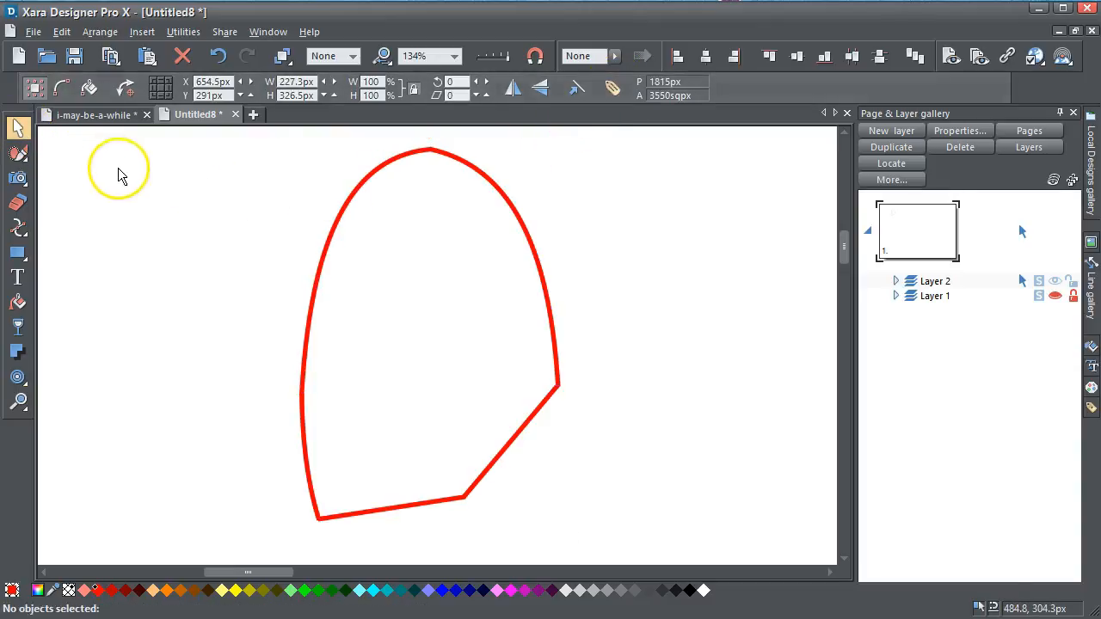
click(398, 163)
click(268, 164)
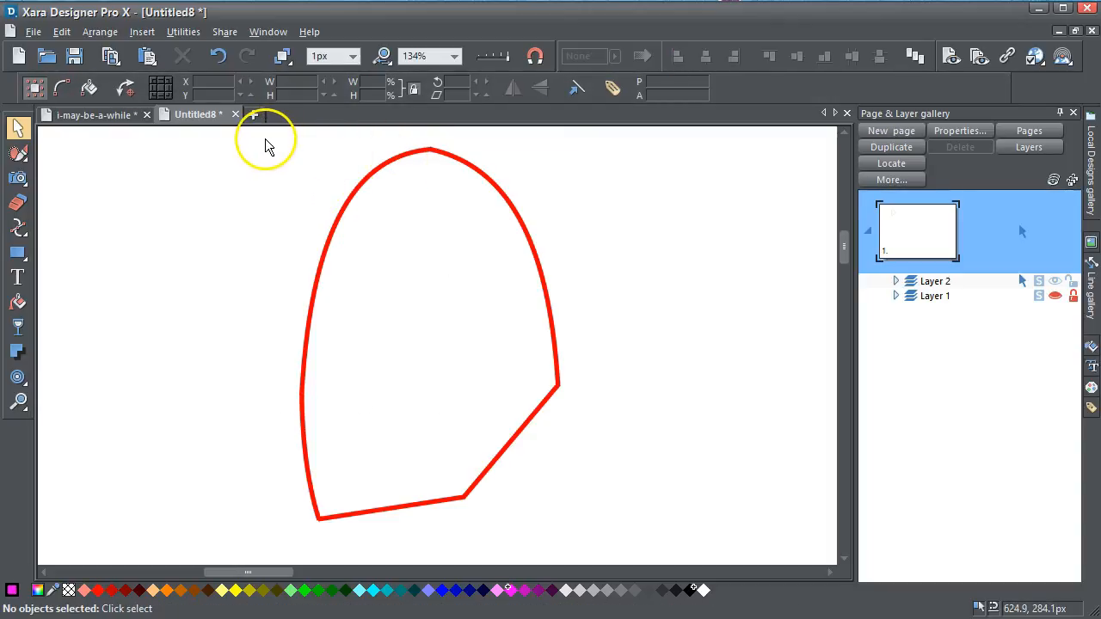
drag(263, 138, 597, 531)
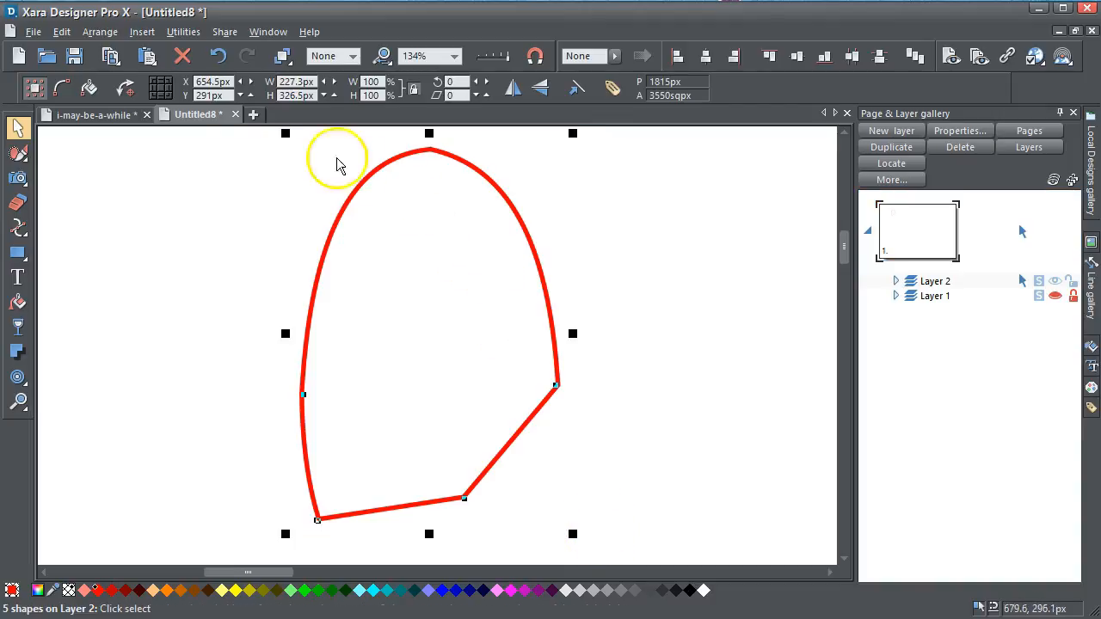
click(103, 32)
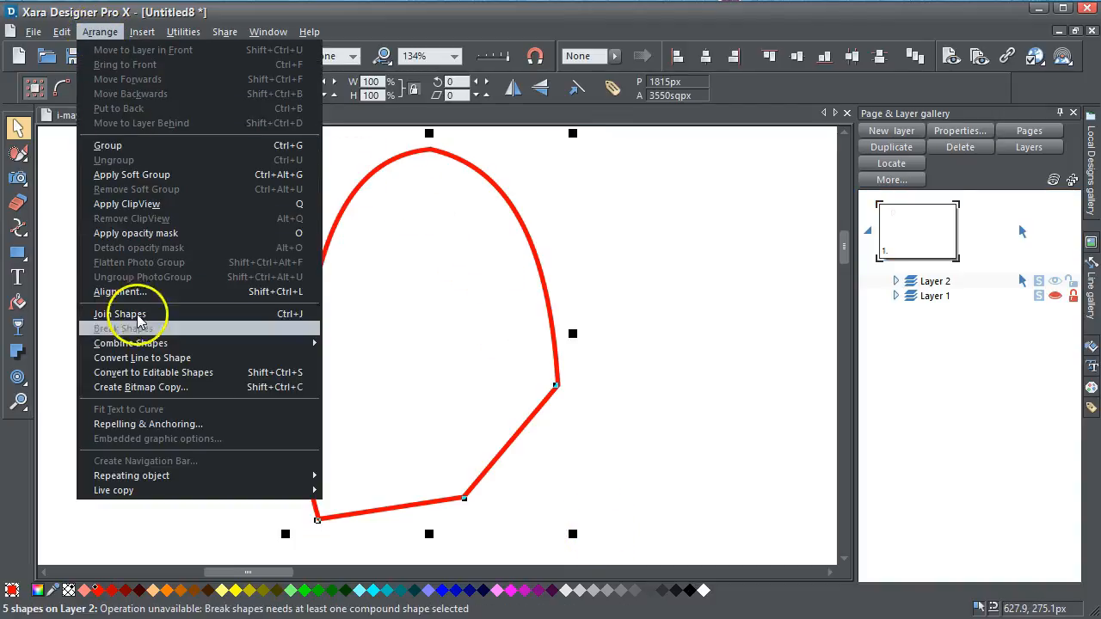
mouse_move(151, 344)
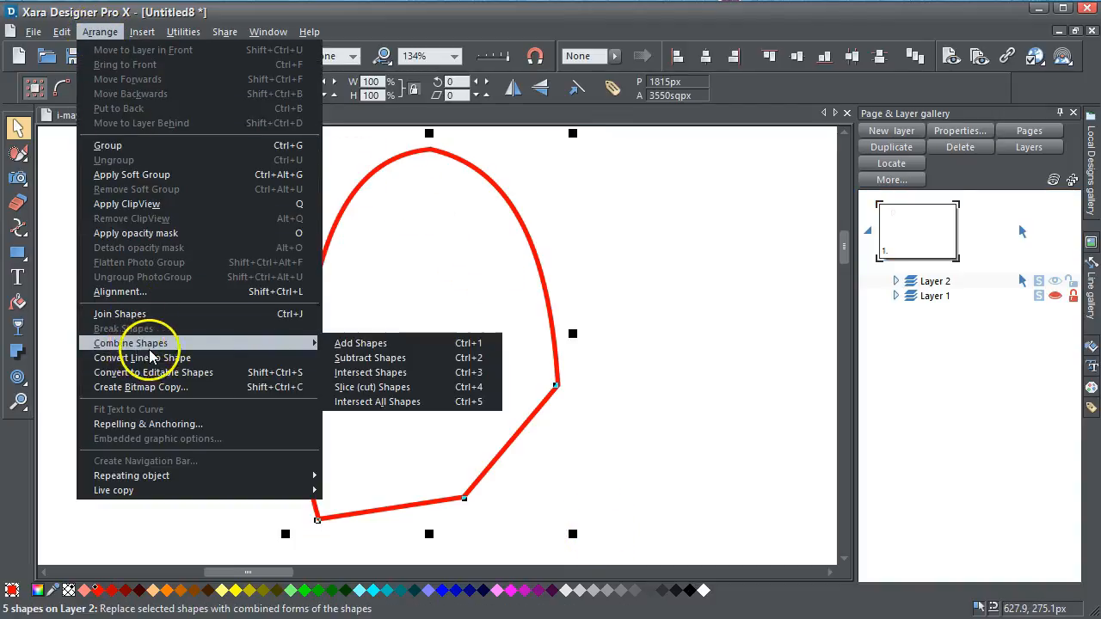
click(348, 349)
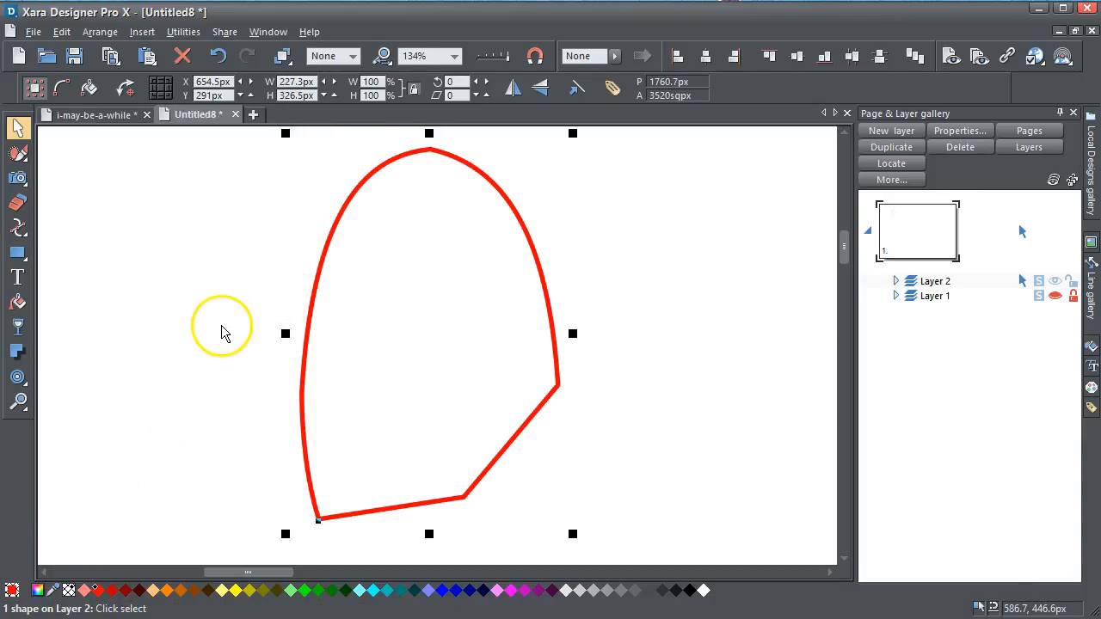
Apply a 1 px inner contour to the merged outline and insert it as a path to thin the line
click(20, 379)
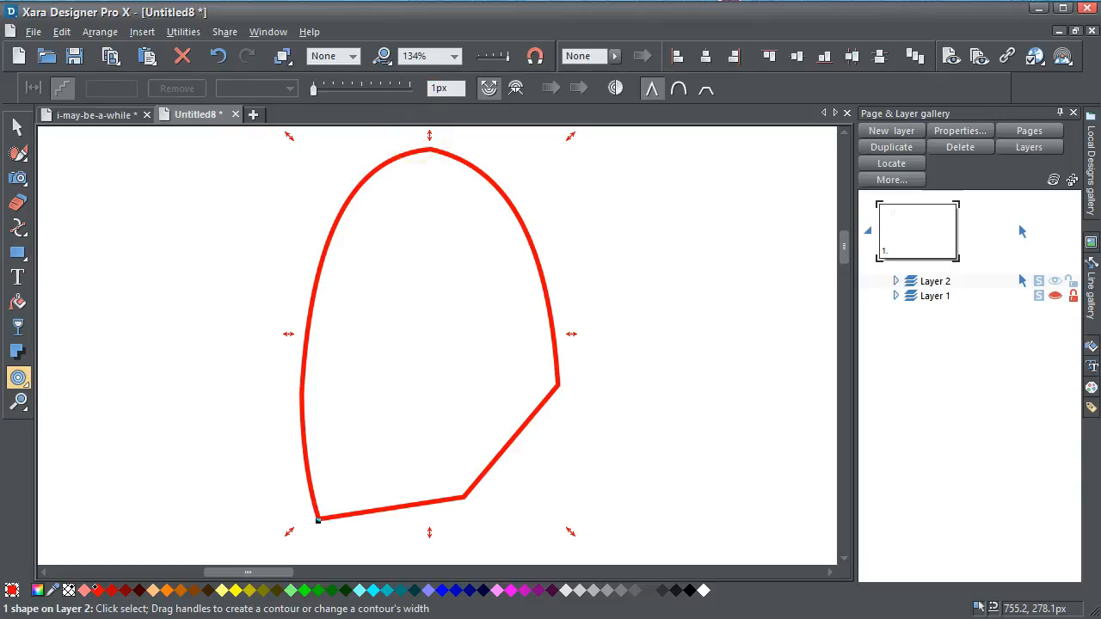
drag(429, 135, 415, 131)
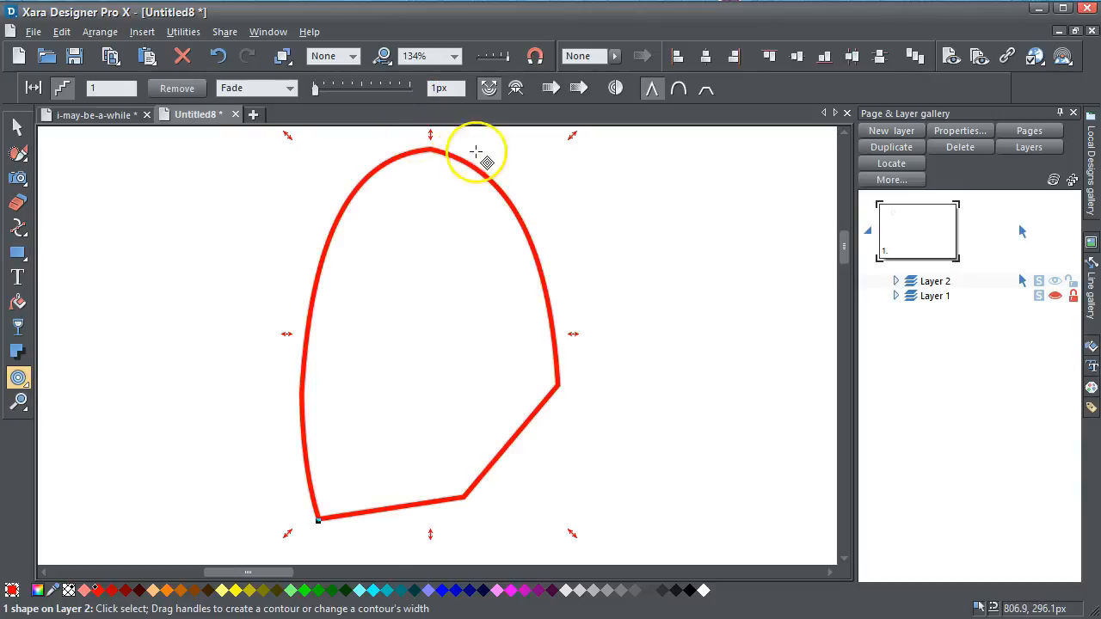
click(17, 401)
drag(416, 139, 436, 164)
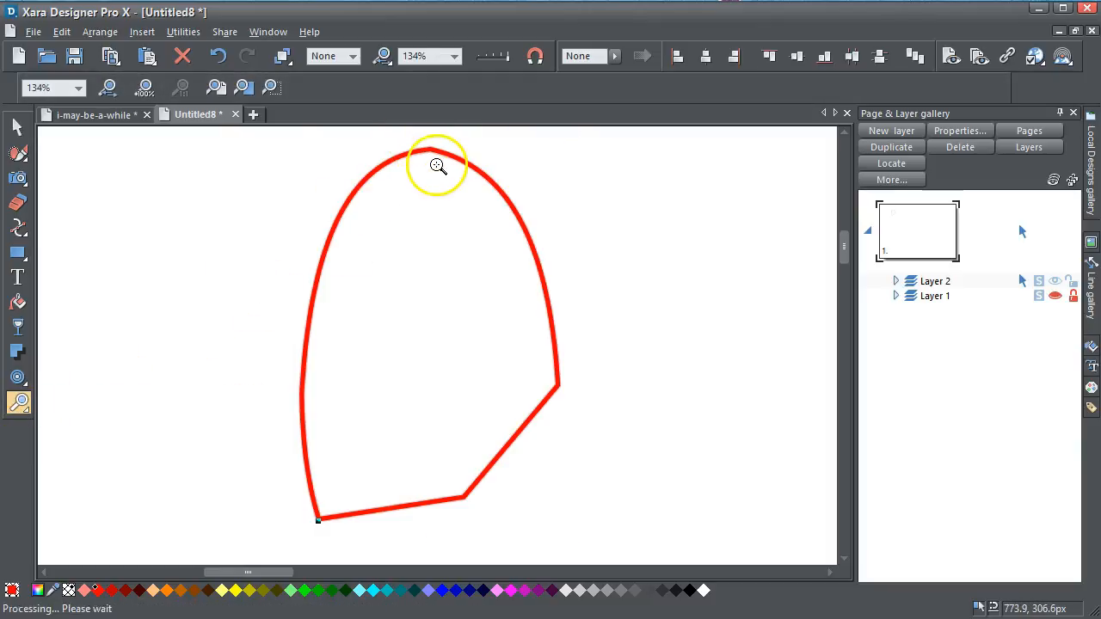
click(18, 377)
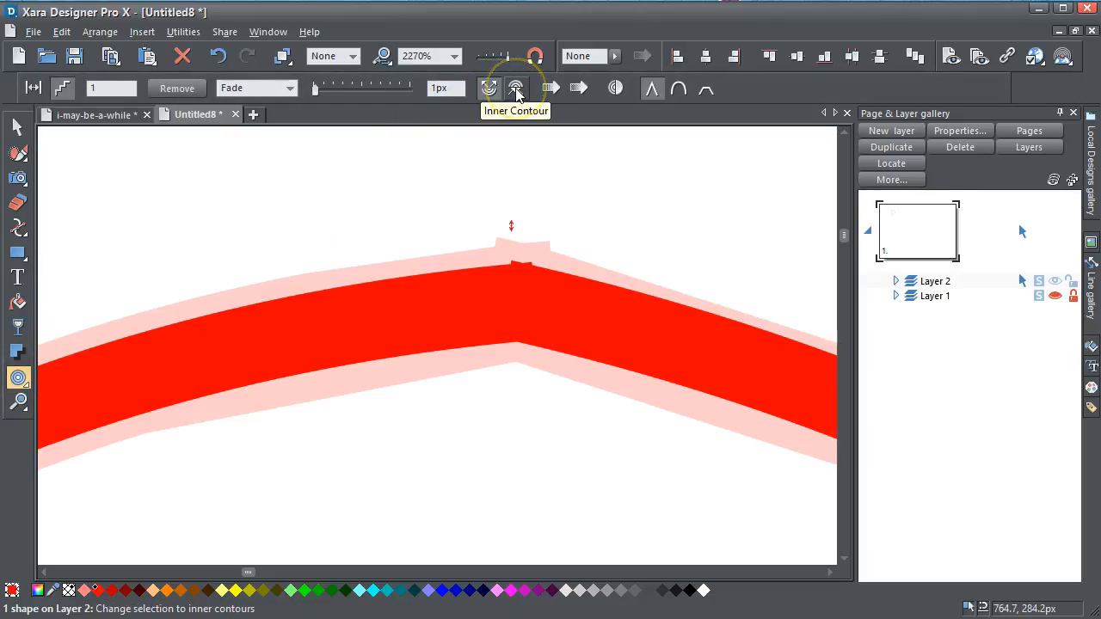
click(516, 89)
click(616, 92)
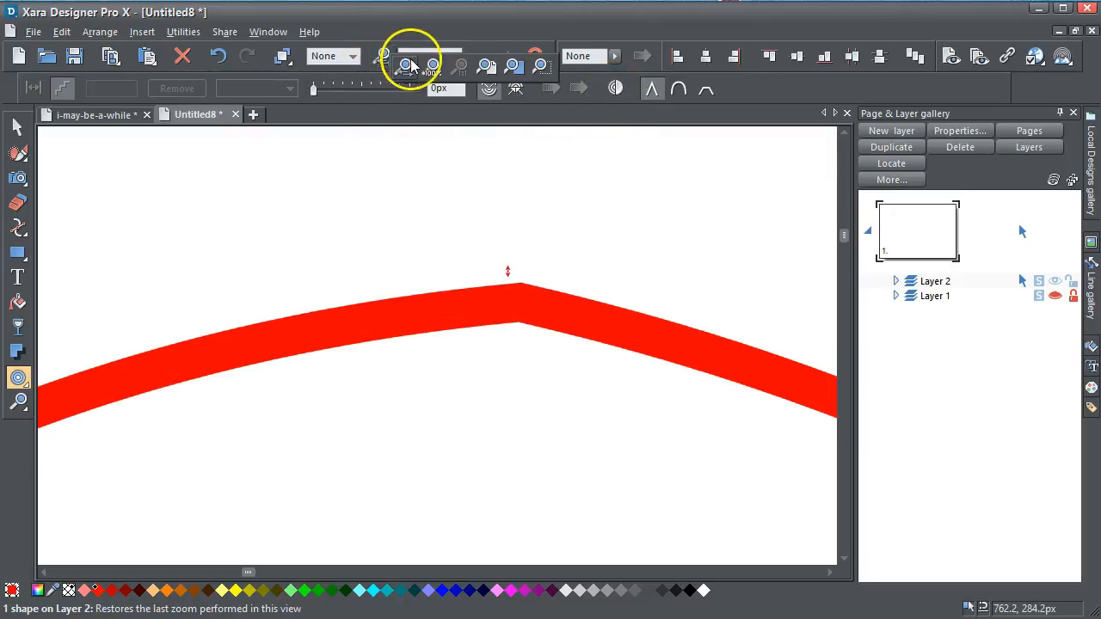
Select the closed red outline and break it apart into separate inner and outer shapes with Break Shapes
click(406, 65)
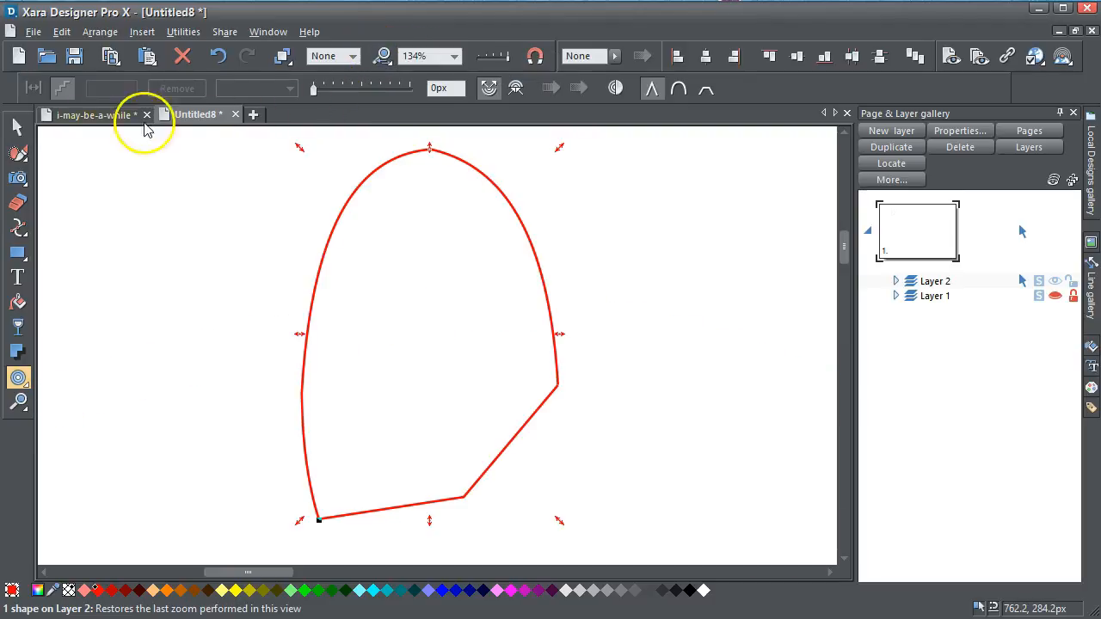
click(18, 125)
click(312, 192)
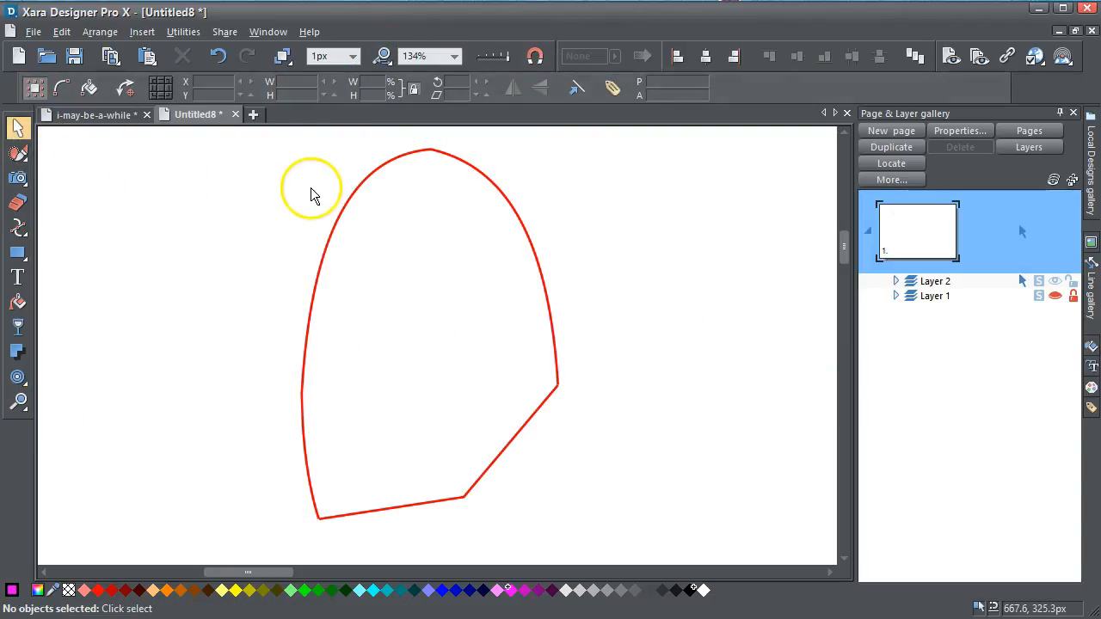
click(369, 180)
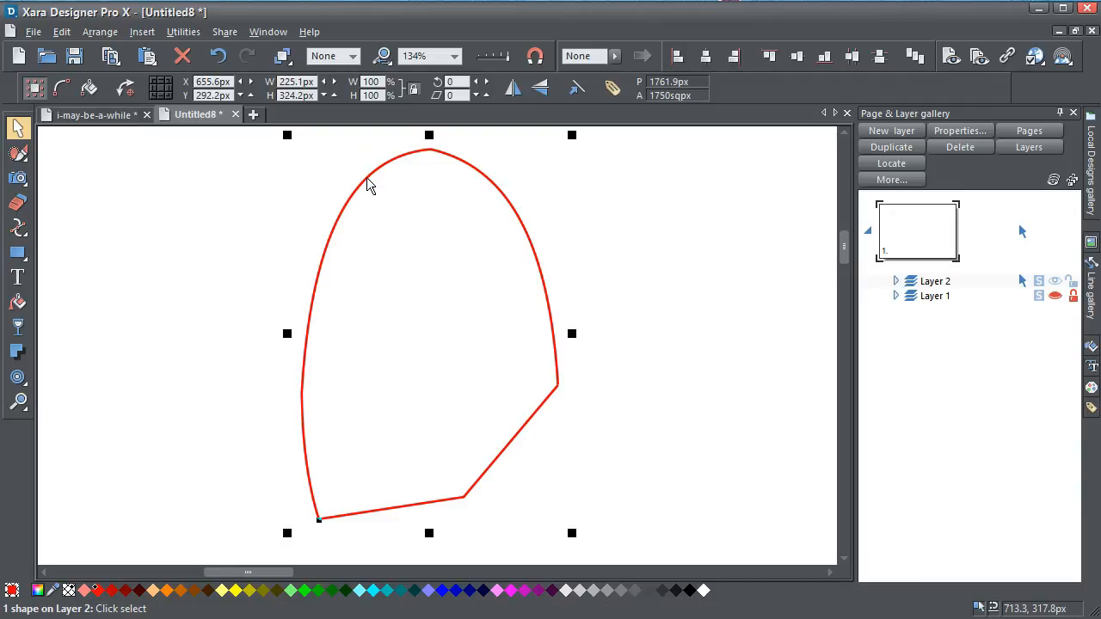
click(98, 32)
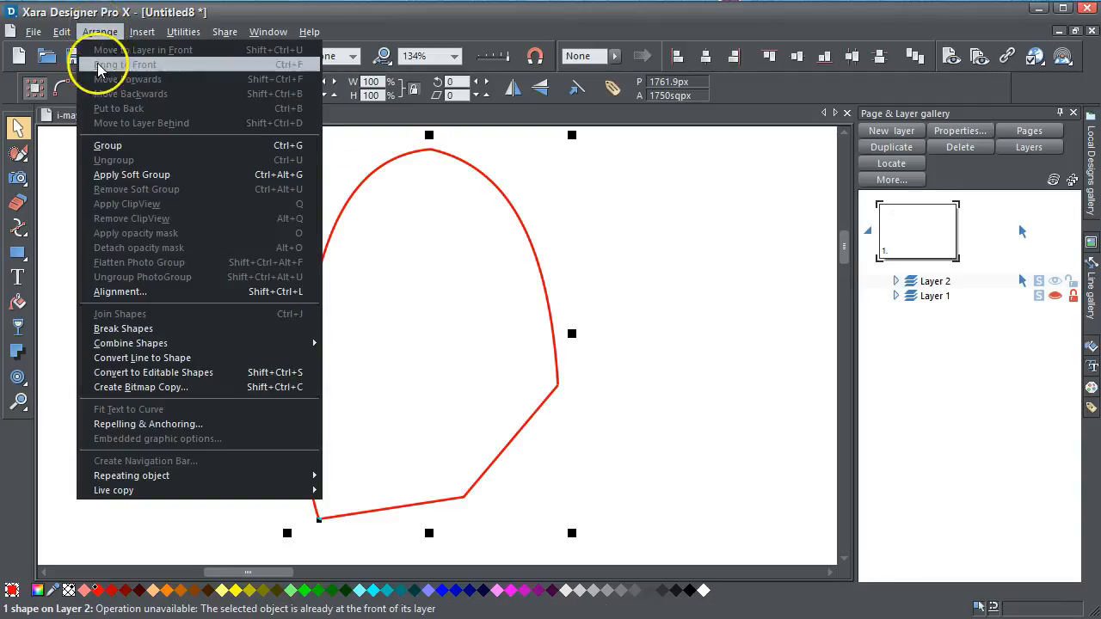
mouse_move(192, 344)
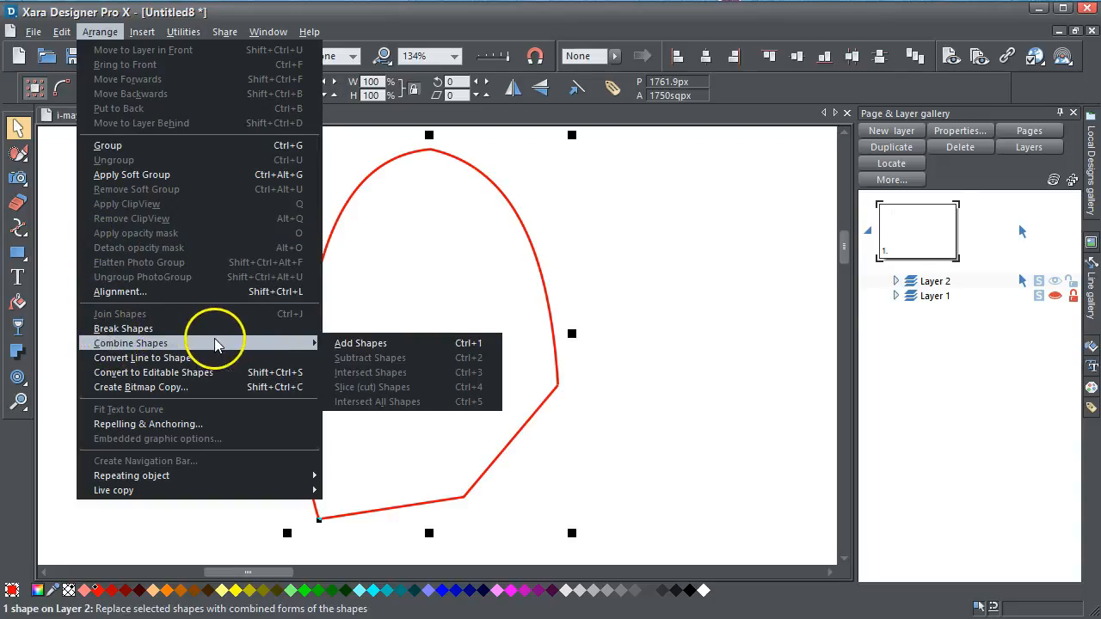
click(128, 330)
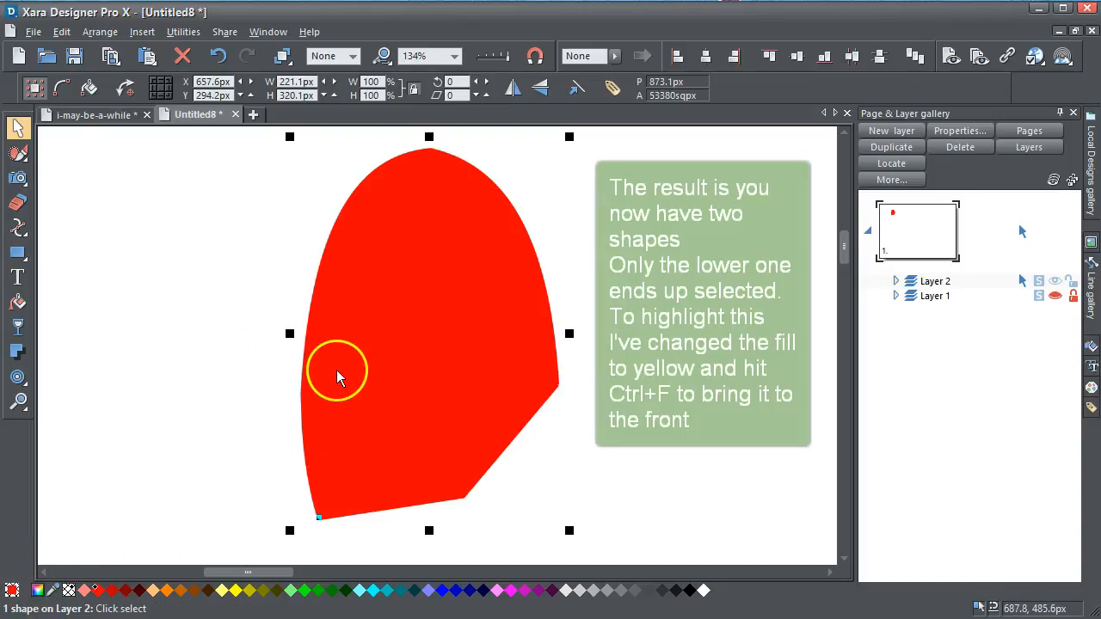
Fill the selected inner shape with yellow and bring it to the front
click(234, 593)
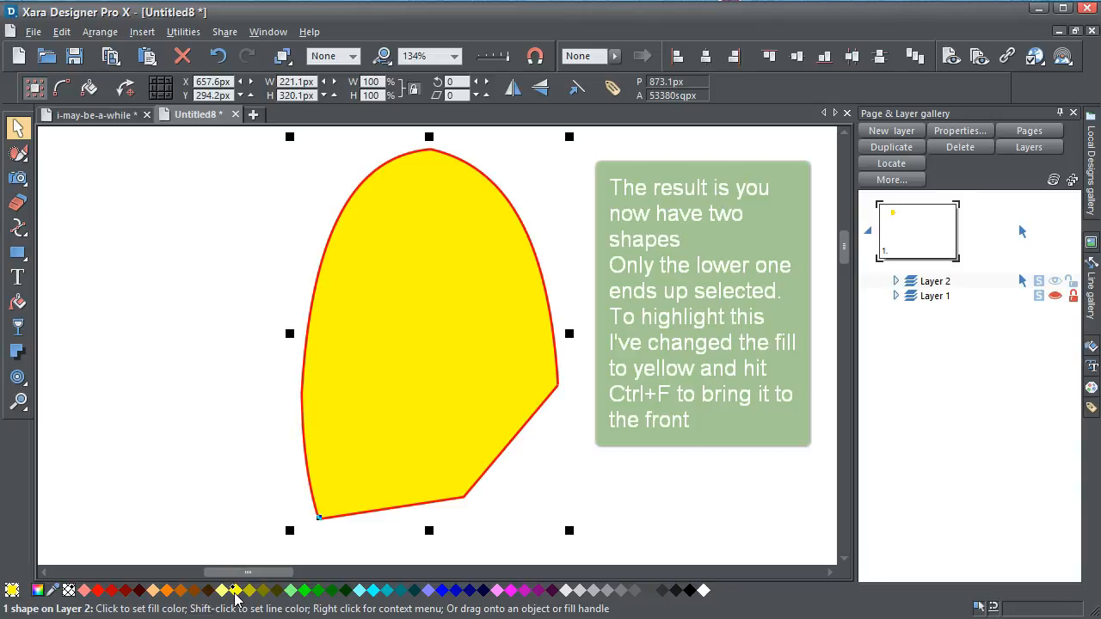
click(239, 373)
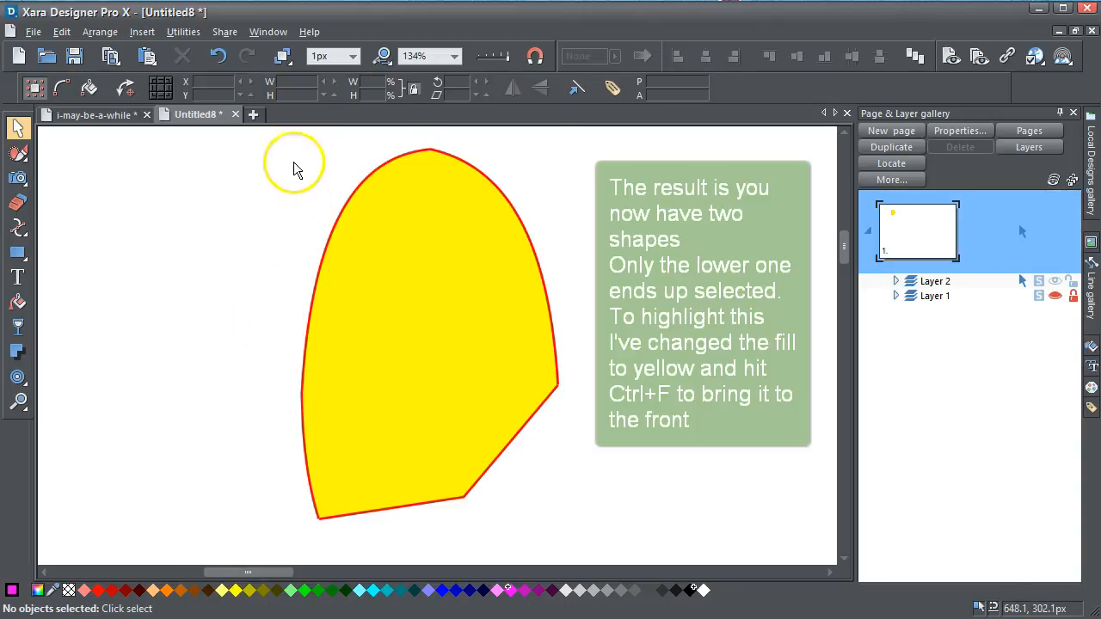
drag(261, 134, 633, 542)
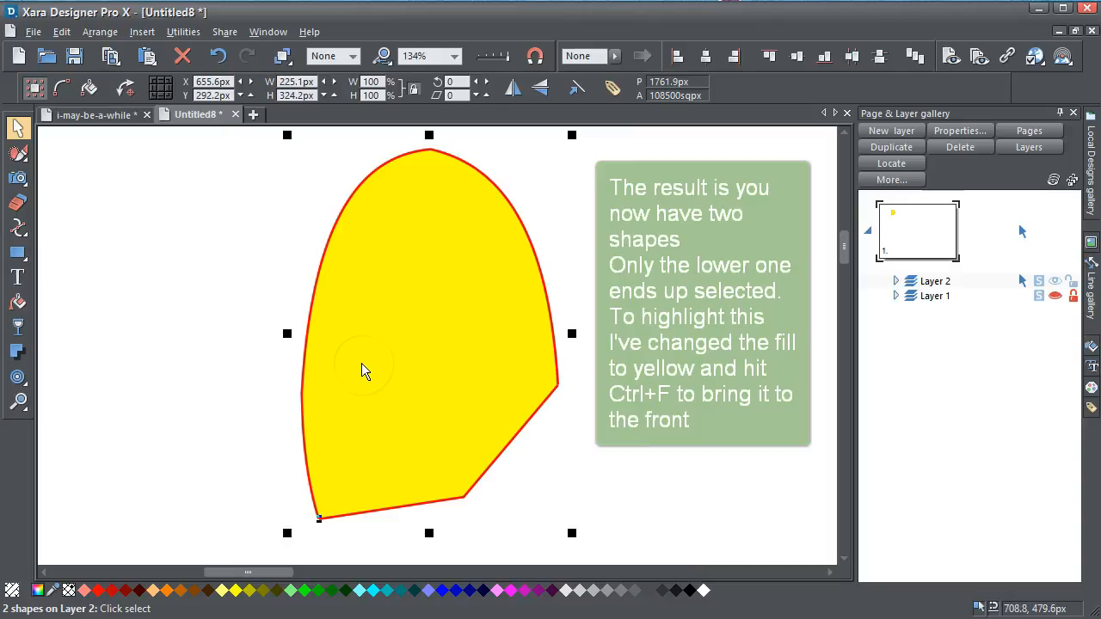
click(151, 380)
Select the larger red shape underneath the yellow one and delete it
click(407, 371)
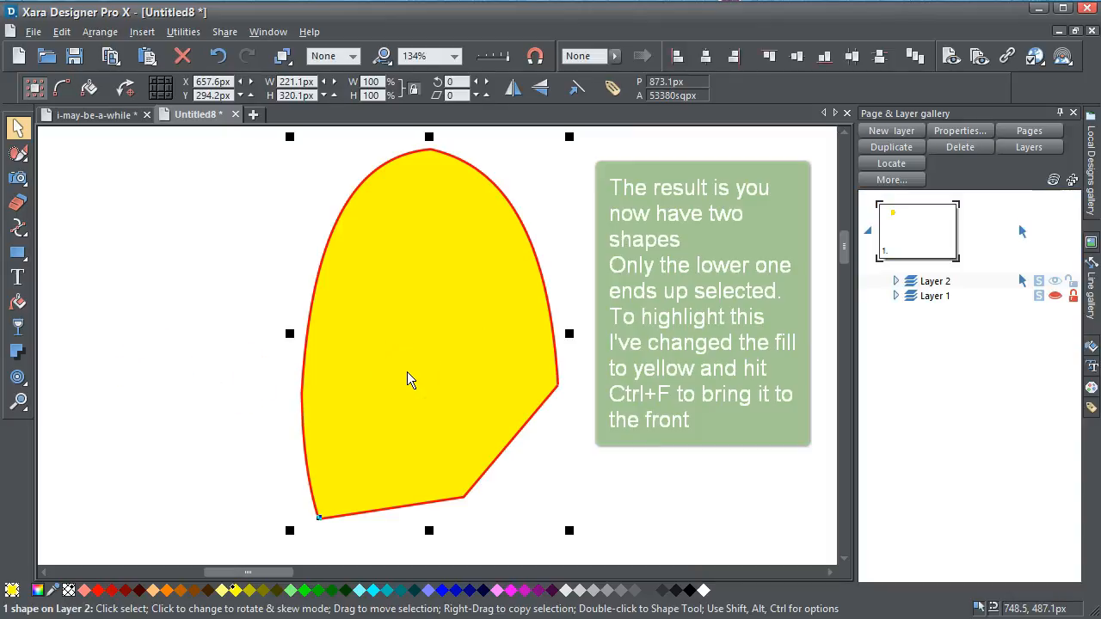
alt+click(412, 362)
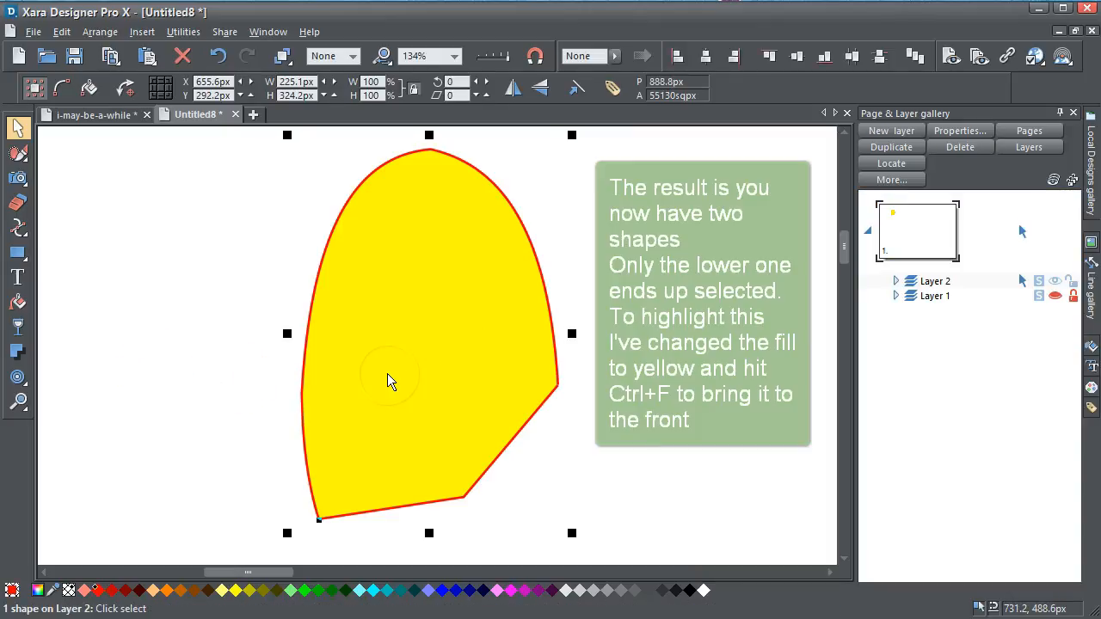
key(Escape)
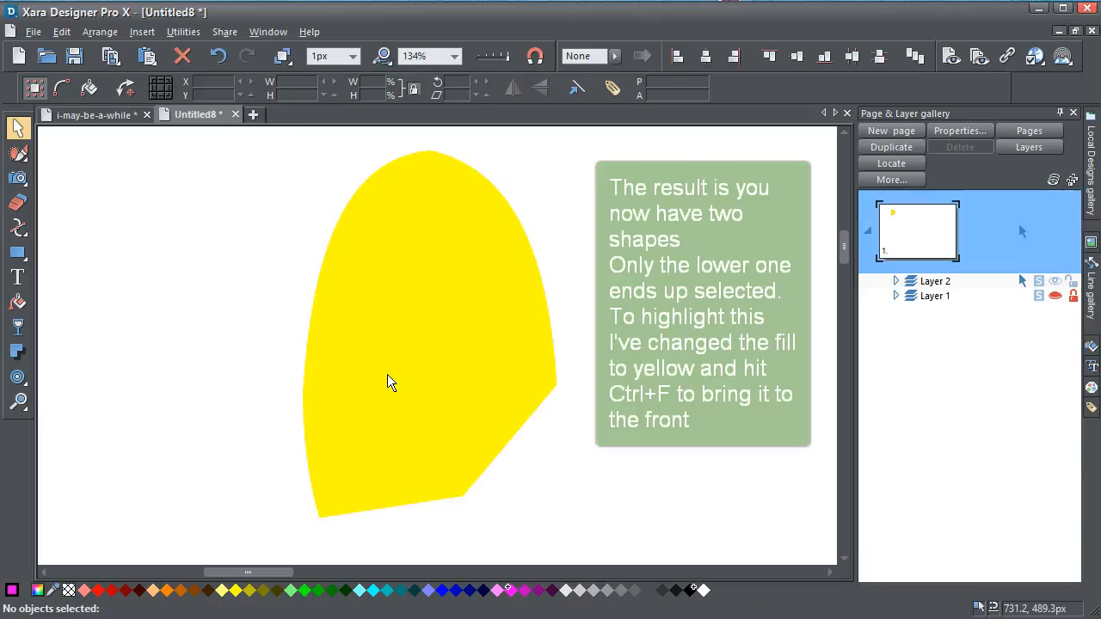
Give the yellow shape a black outline and set its line width to 4 px
click(433, 394)
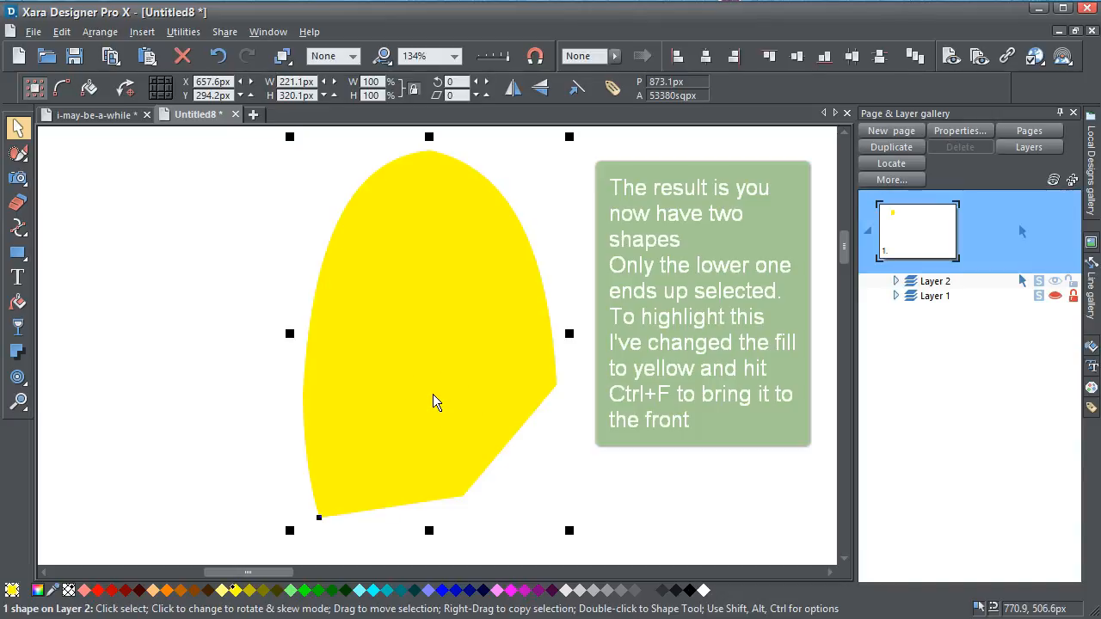
click(689, 593)
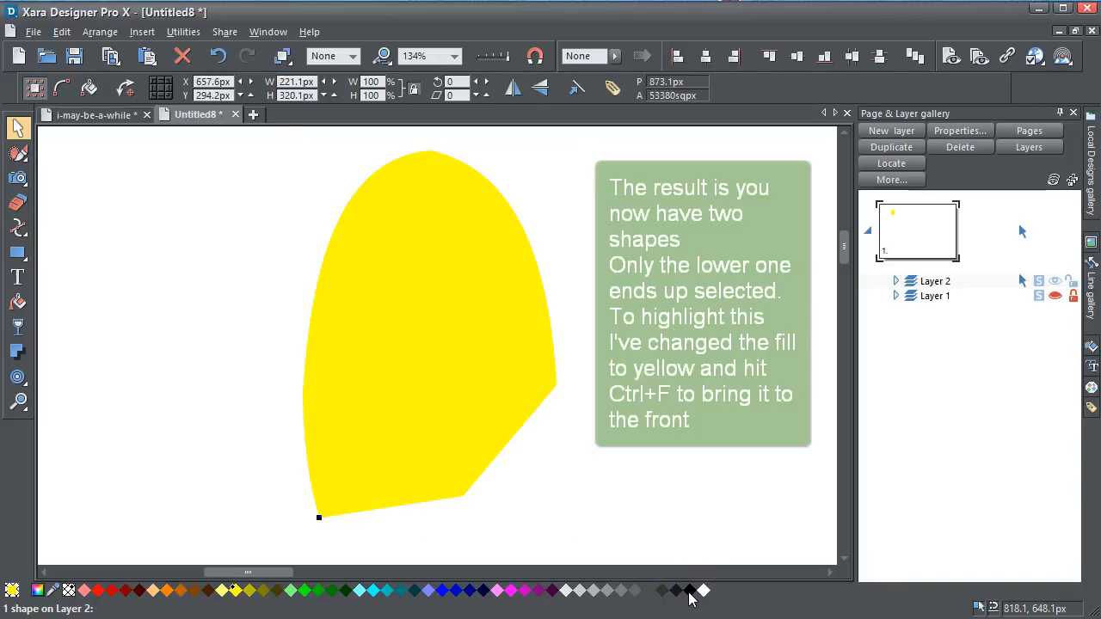
click(654, 454)
click(525, 415)
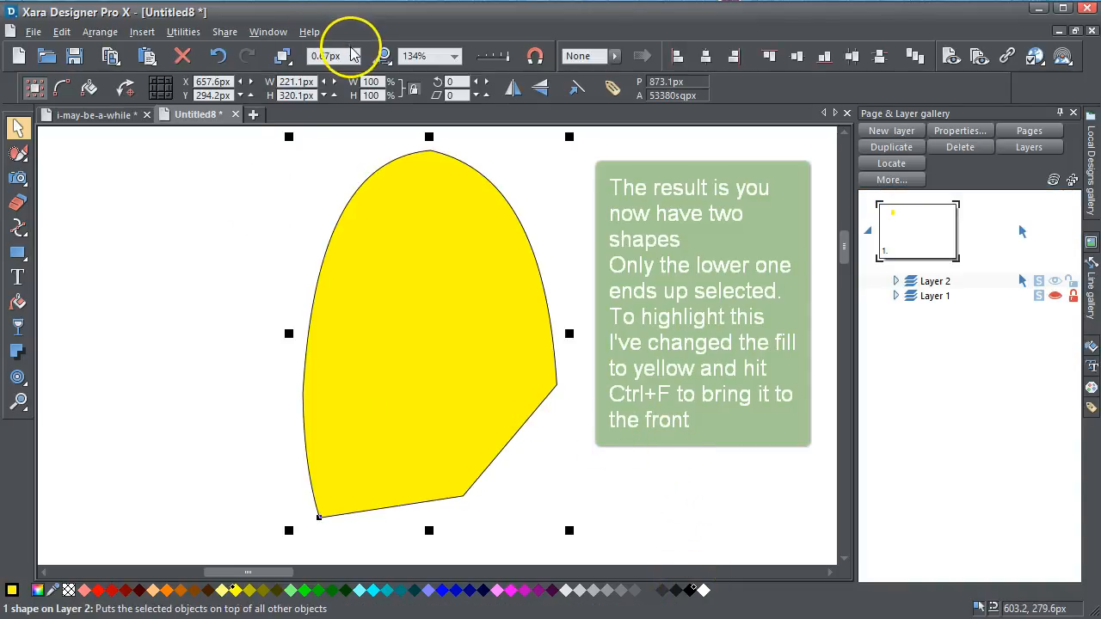
click(351, 56)
click(340, 133)
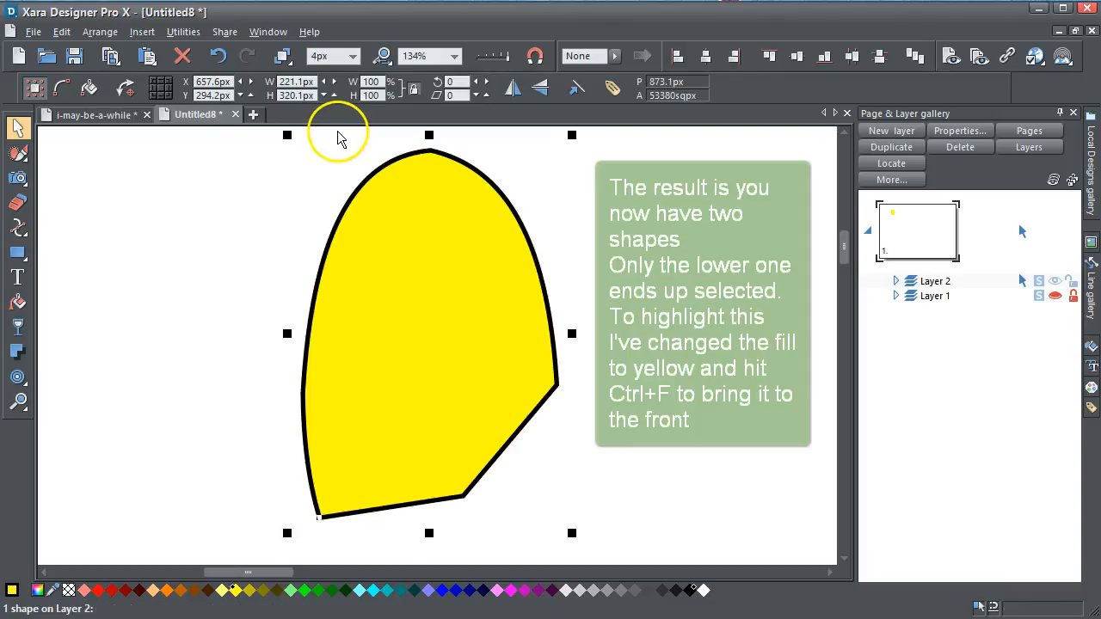
Change the fill of the black-outlined shape to cyan and deselect it
click(588, 303)
click(474, 344)
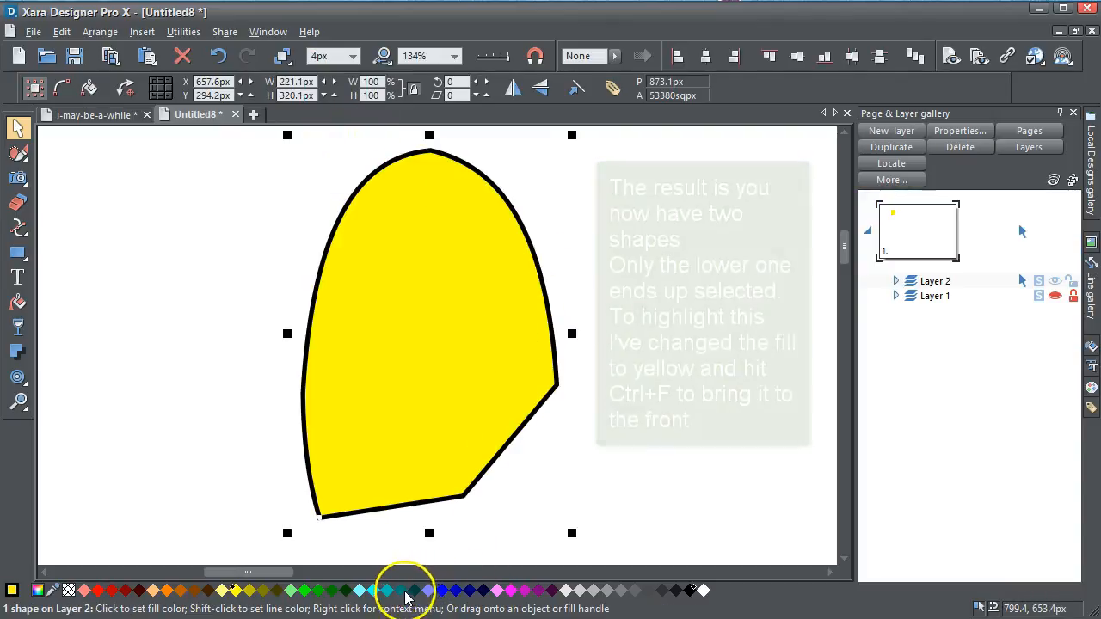
click(372, 590)
click(215, 392)
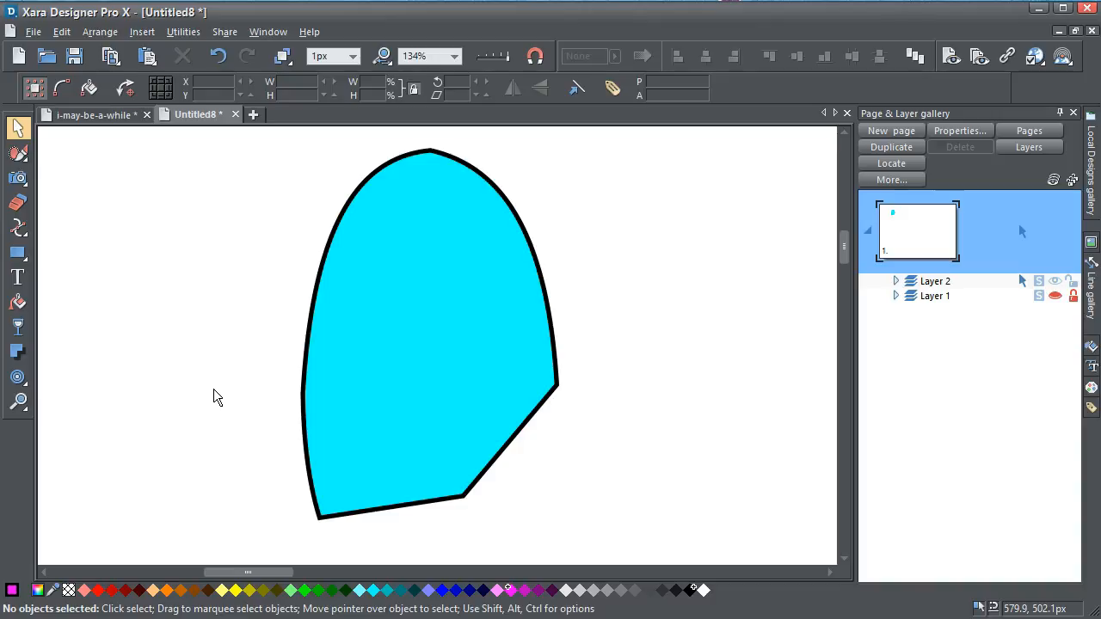
click(210, 393)
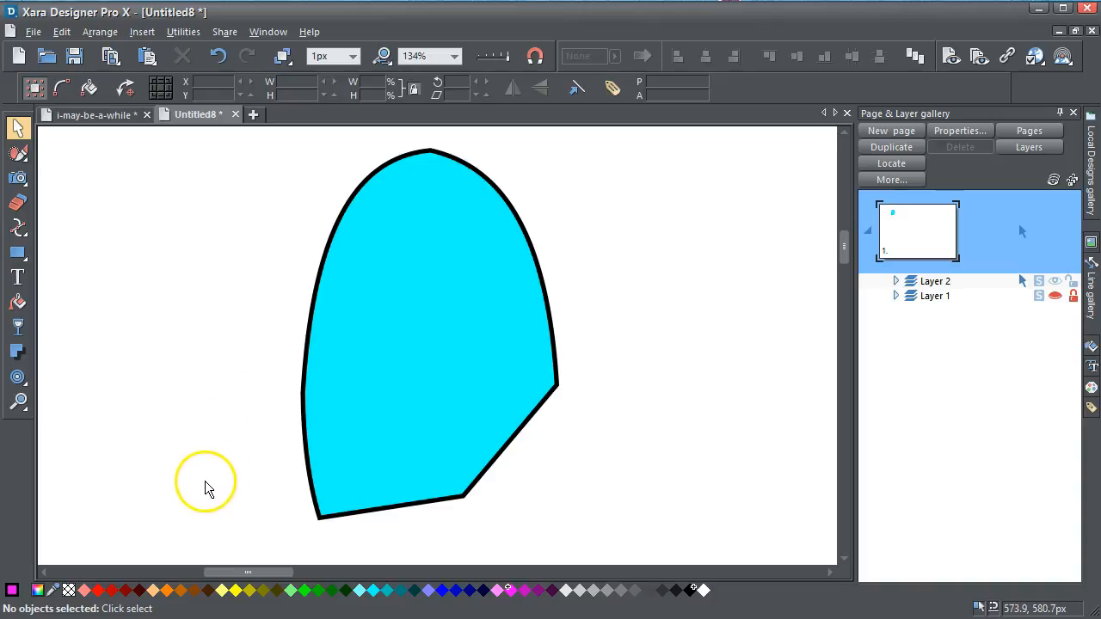